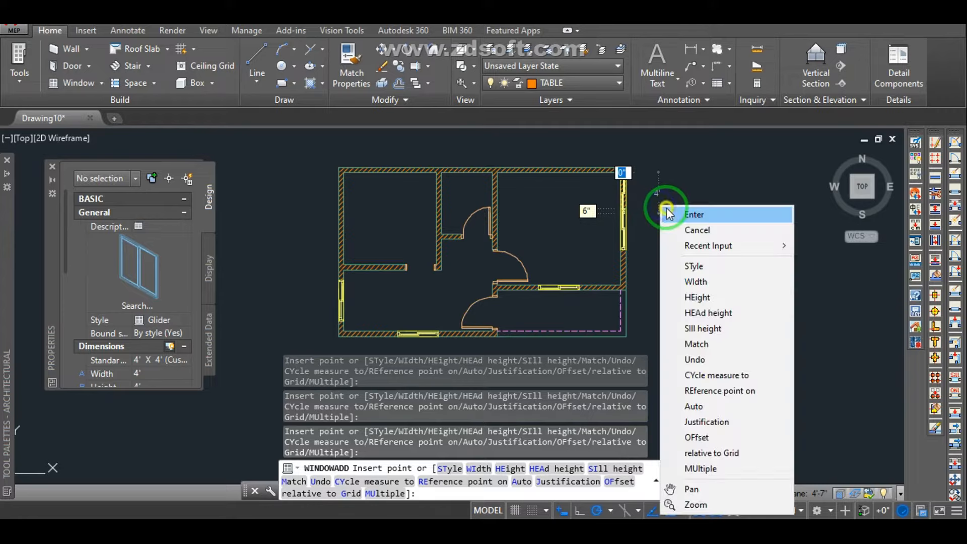
Finish the previous window placement and start a new Glider window with its height set to 3'.
{"action": "left_click", "coordinate": [705, 214]}
{"action": "left_click", "coordinate": [67, 67]}
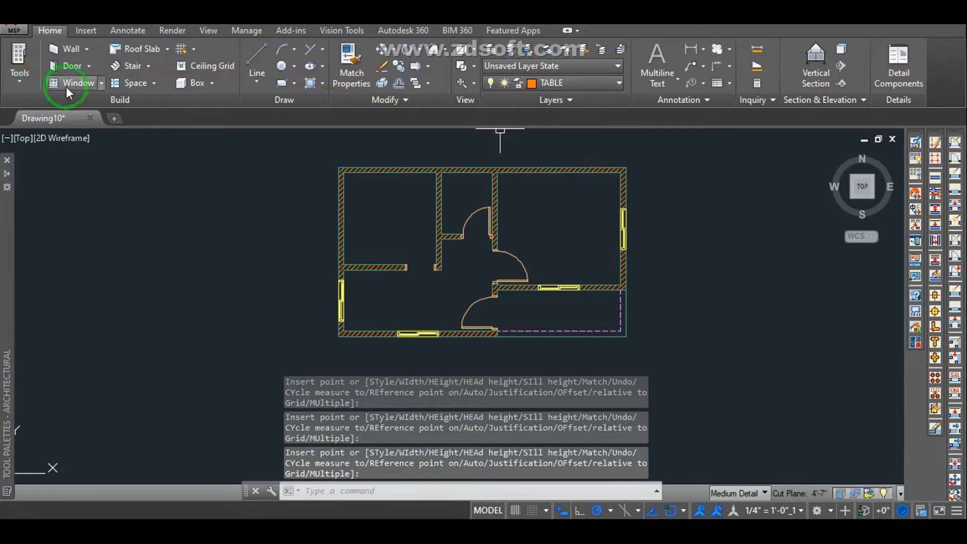
{"action": "left_click", "coordinate": [66, 83]}
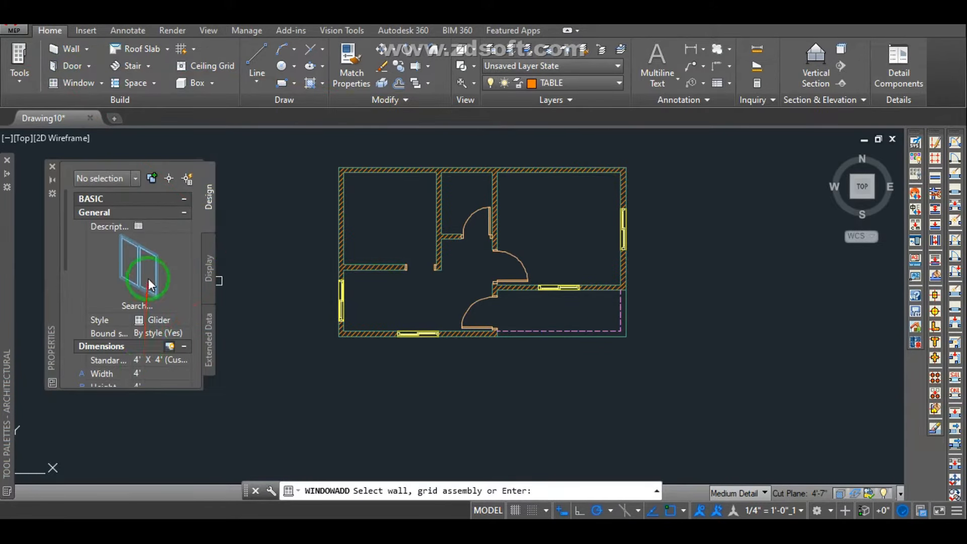
{"action": "scroll", "coordinate": [143, 373], "scroll_direction": "down", "scroll_amount": 3}
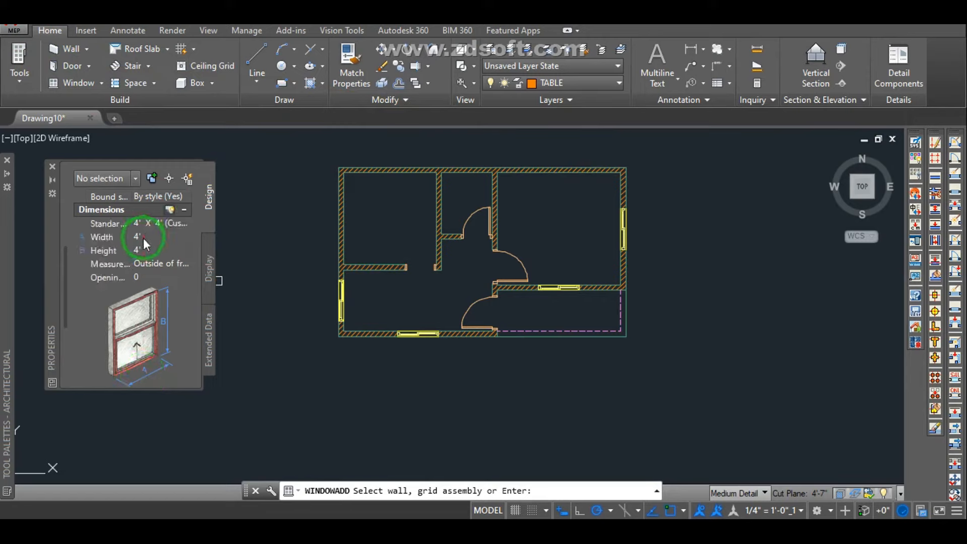
{"action": "scroll", "coordinate": [143, 237], "scroll_direction": "up", "scroll_amount": 1}
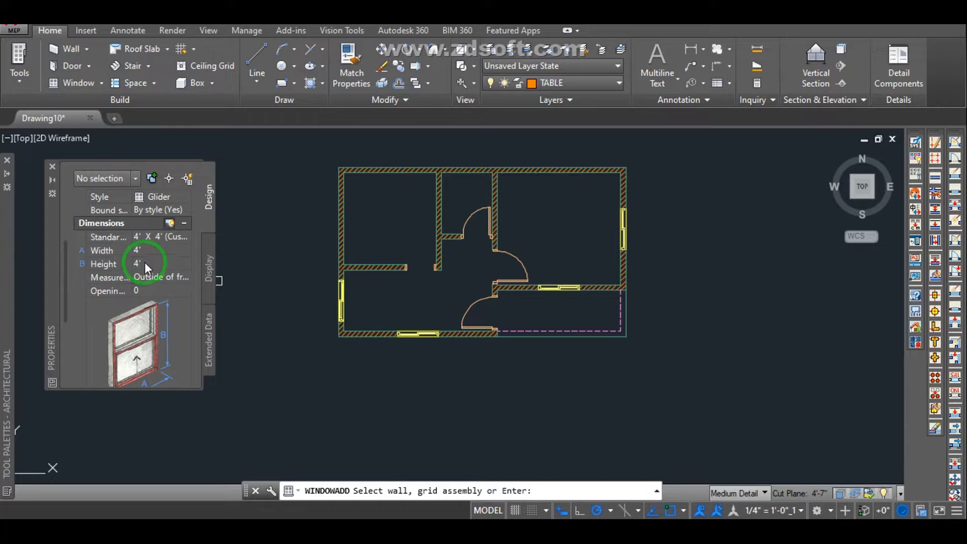
{"action": "left_click", "coordinate": [144, 263]}
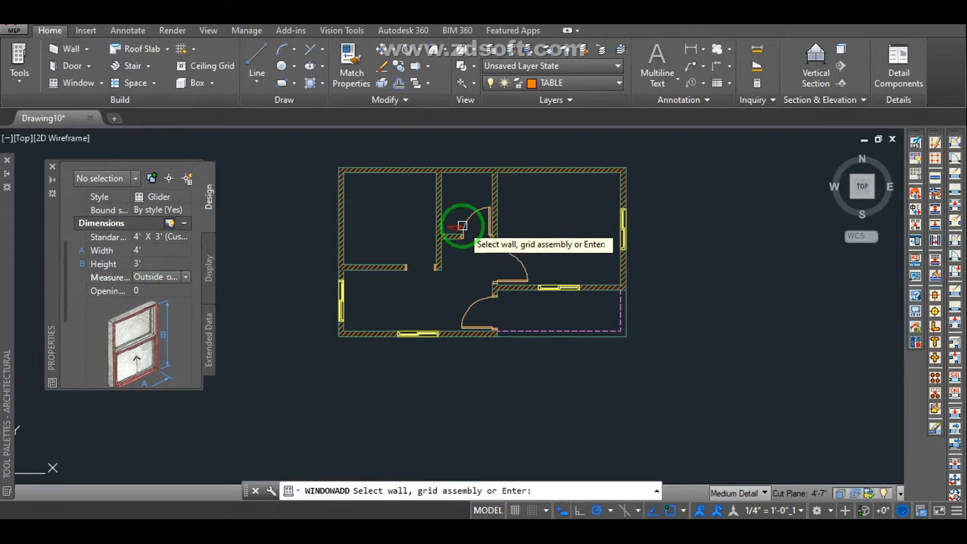
Place Glider windows in the left and upper outer walls of the upper-left room, centring the upper one with 2'-6" each side.
{"action": "left_click", "coordinate": [345, 222]}
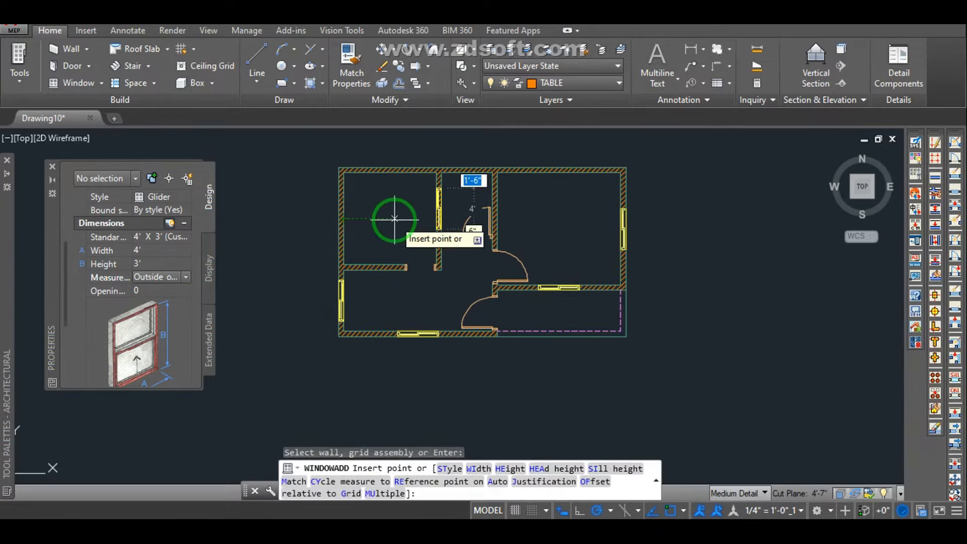
{"action": "left_click", "coordinate": [348, 221]}
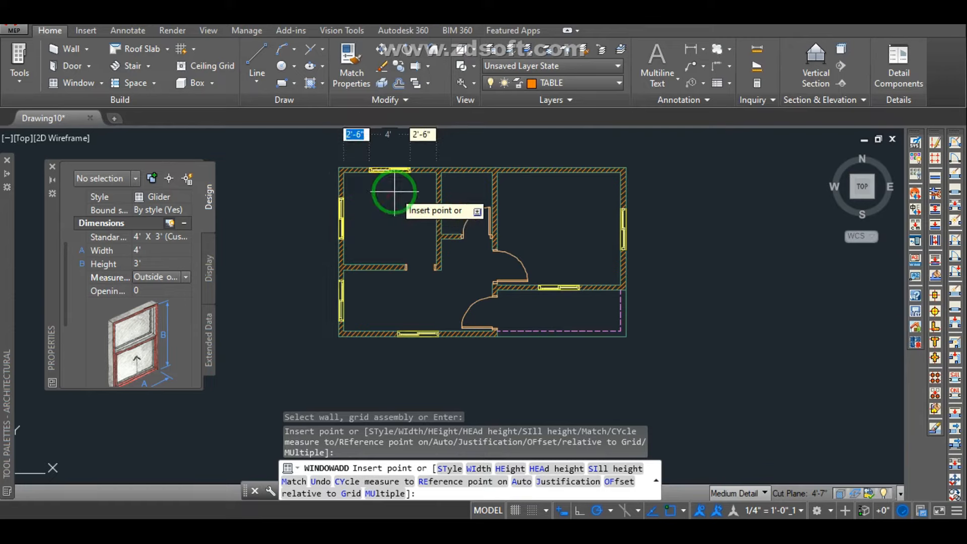
{"action": "left_click", "coordinate": [394, 191]}
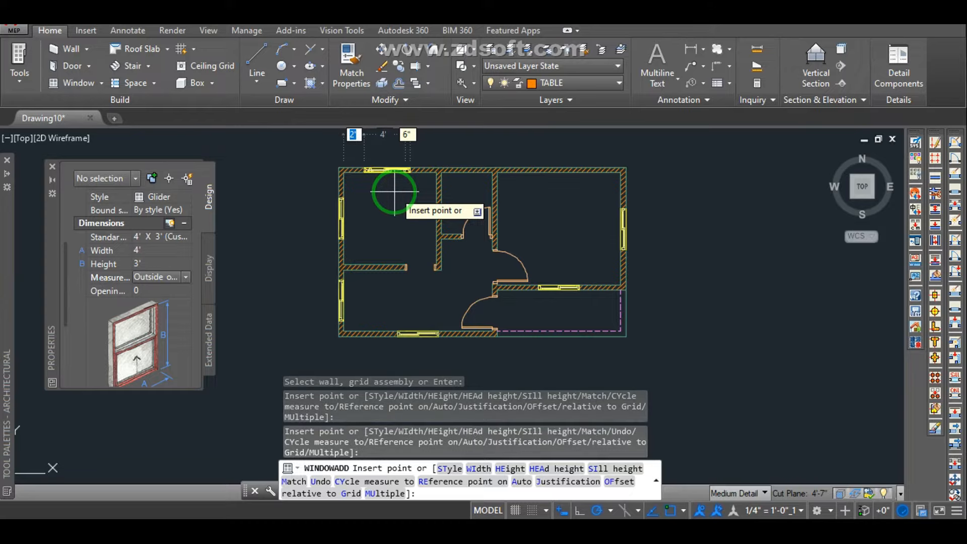
{"action": "right_click", "coordinate": [398, 197]}
{"action": "left_click", "coordinate": [401, 202]}
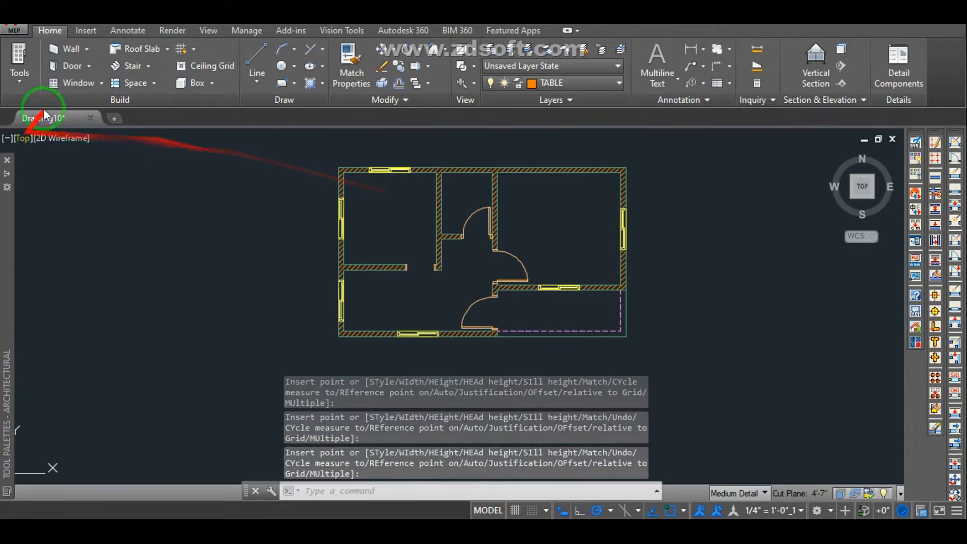
Set up a new window in the Pivot - Horizontal style with a width of 2'.
{"action": "left_click", "coordinate": [65, 82]}
{"action": "left_click", "coordinate": [120, 284]}
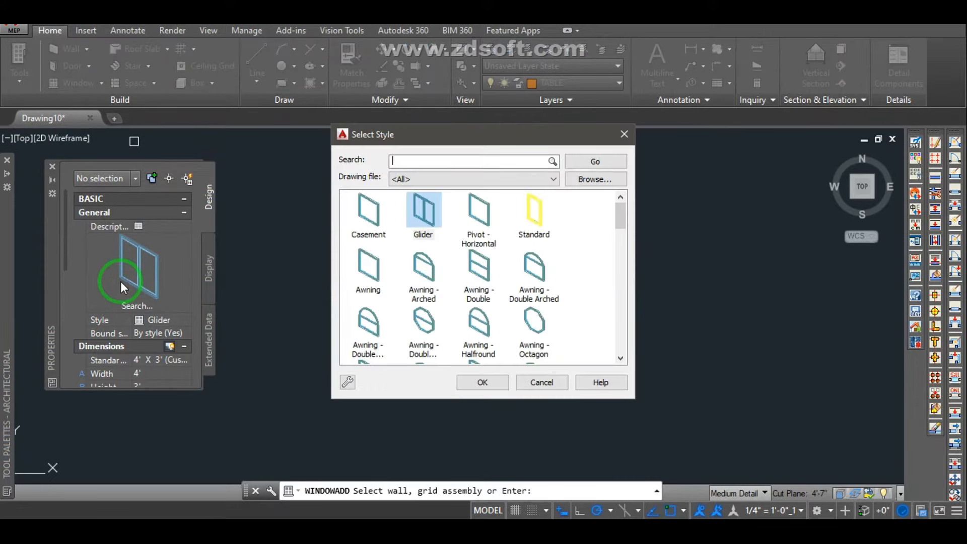
{"action": "left_click", "coordinate": [477, 226]}
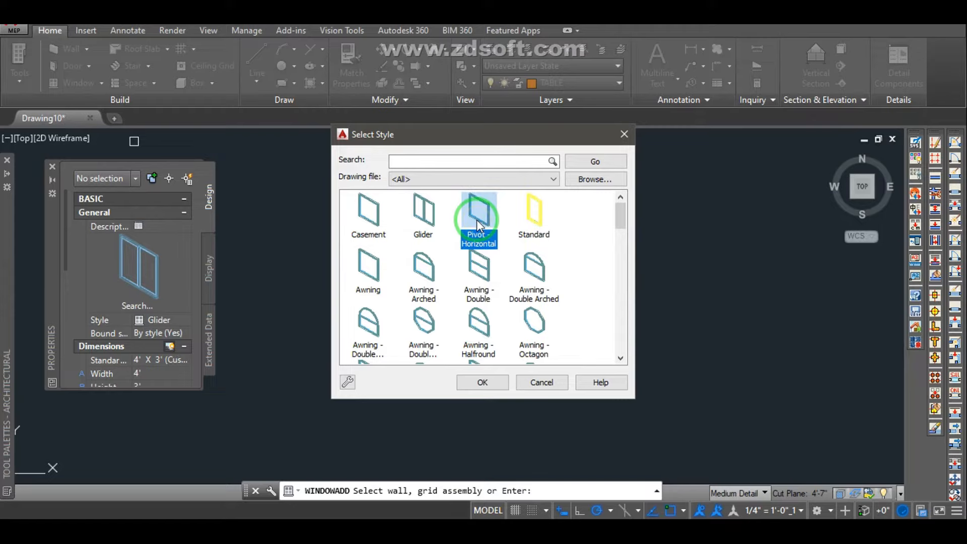
{"action": "double_click", "coordinate": [477, 220]}
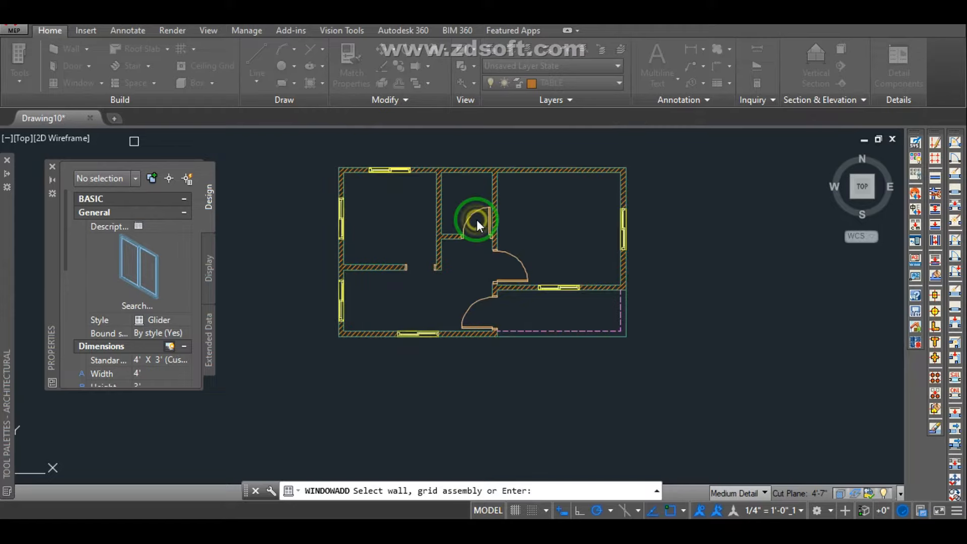
{"action": "left_click", "coordinate": [152, 373]}
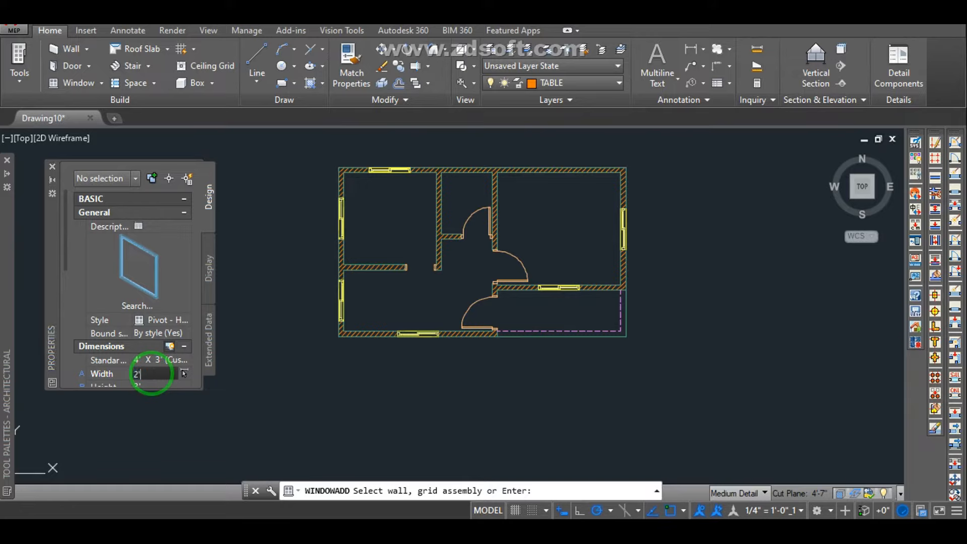
{"action": "type", "text": "2'"}
{"action": "key", "text": "Tab"}
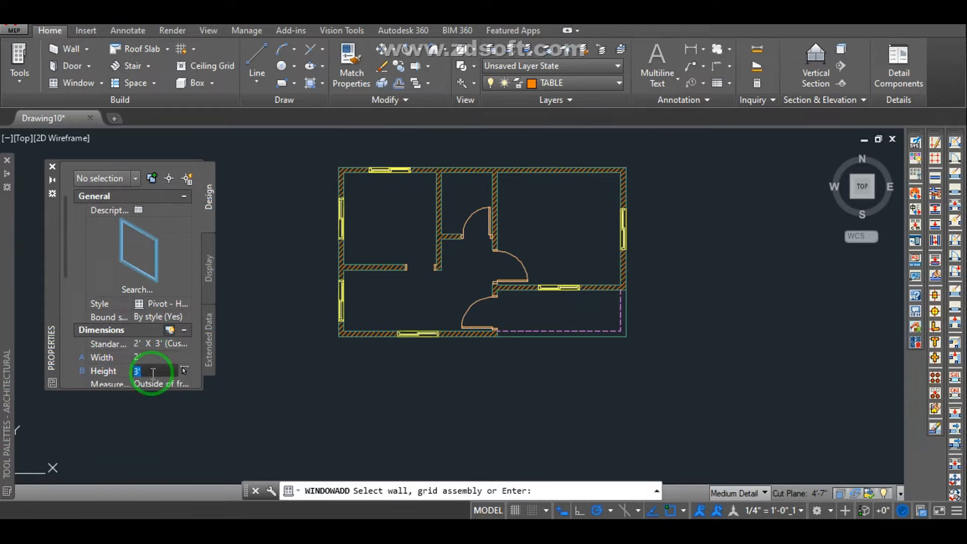
{"action": "scroll", "coordinate": [153, 374], "scroll_direction": "down", "scroll_amount": 1}
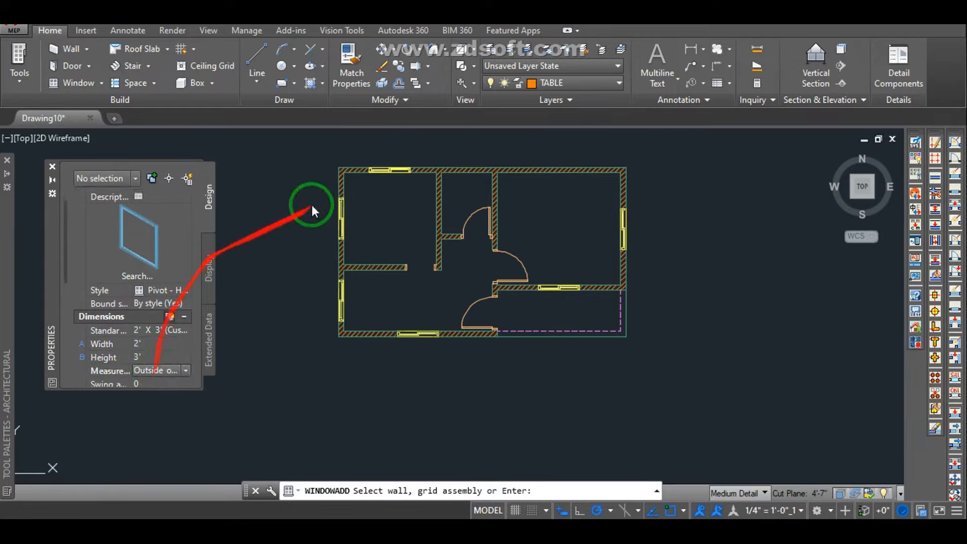
Place the pivot window centred in the upper wall of the small middle room, 1'-6" from each side.
{"action": "left_click", "coordinate": [467, 174]}
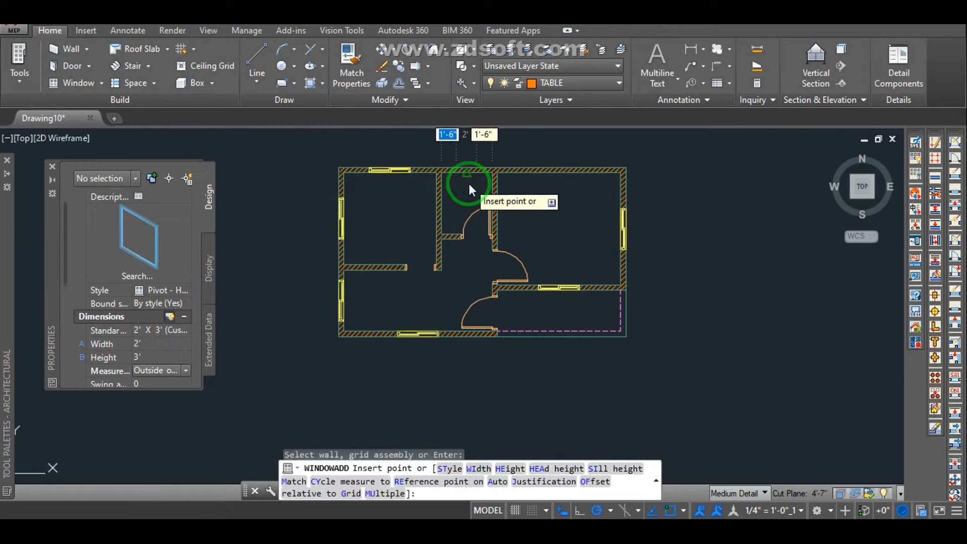
{"action": "right_click", "coordinate": [469, 188]}
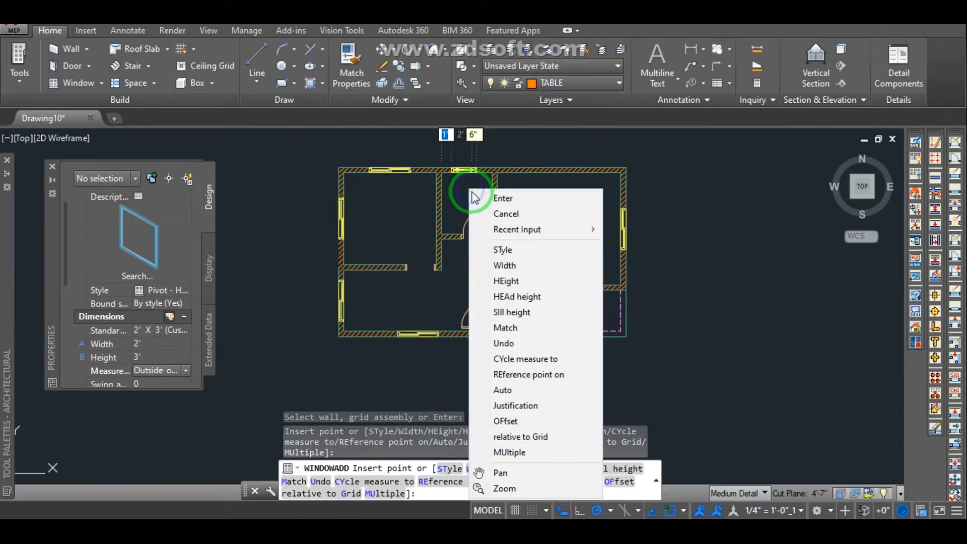
{"action": "left_click", "coordinate": [474, 193]}
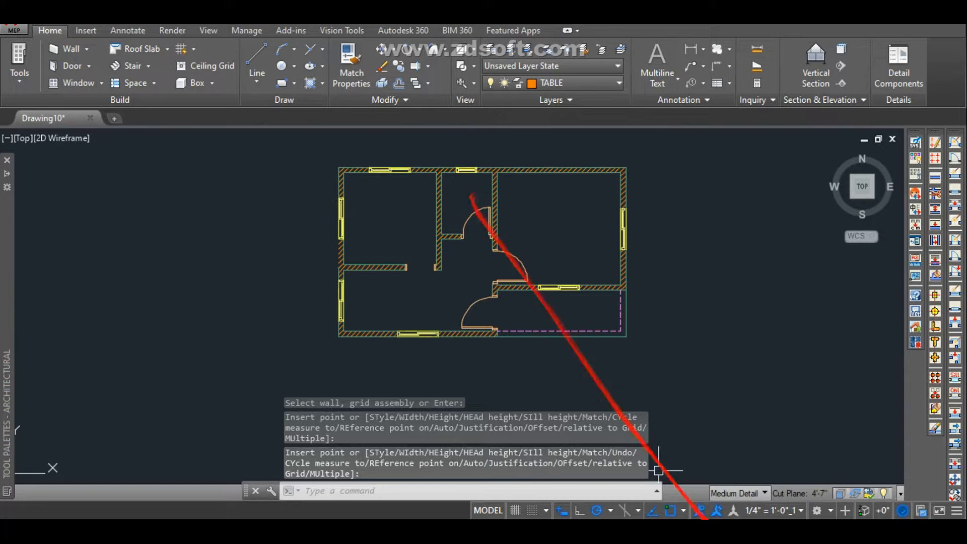
Add the multiline text label "KICHEN" inside the upper-left room on the text layer.
{"action": "left_click", "coordinate": [433, 207]}
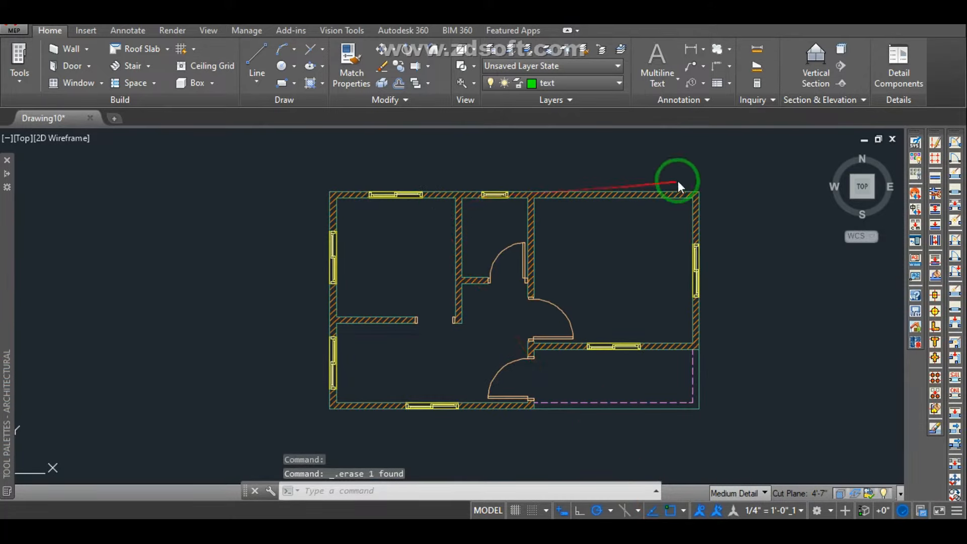
{"action": "left_click", "coordinate": [653, 60]}
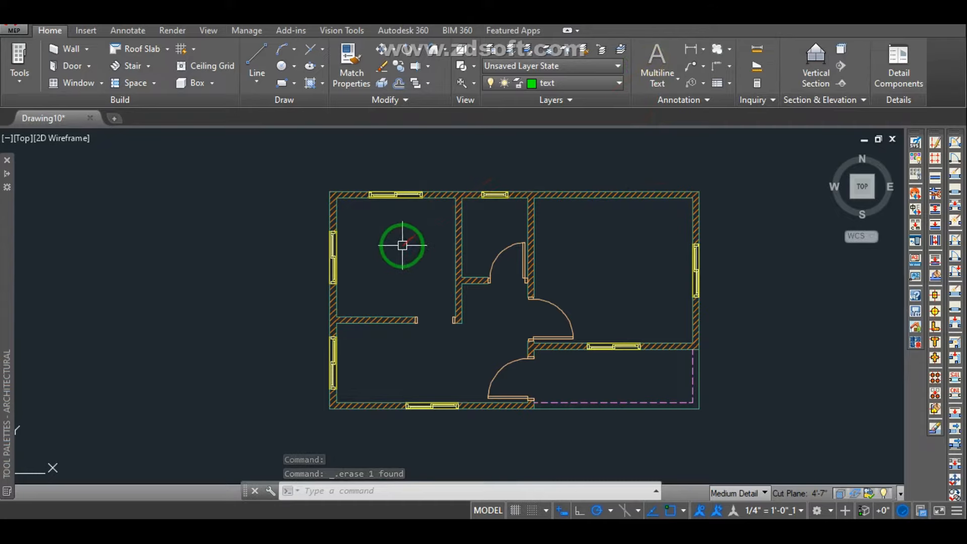
{"action": "left_click", "coordinate": [657, 57]}
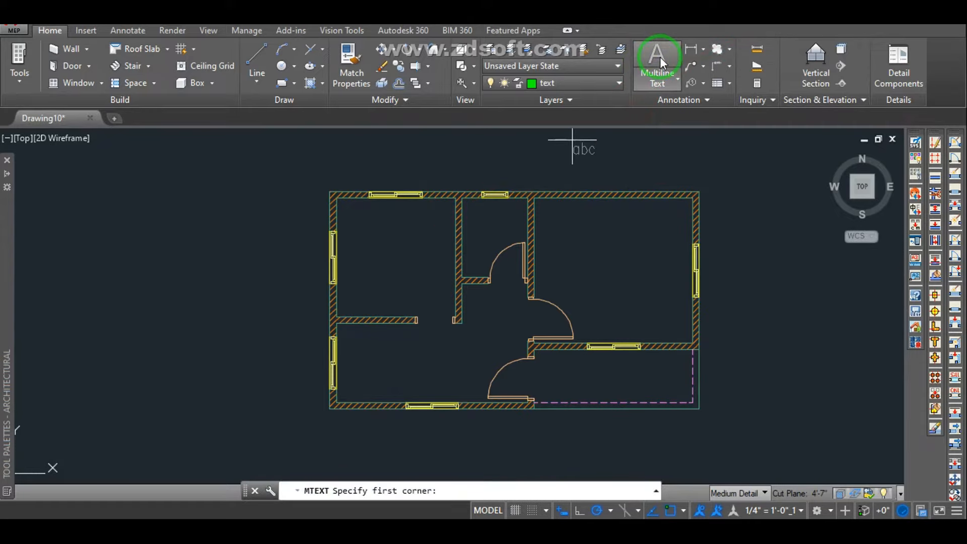
{"action": "left_click", "coordinate": [353, 250]}
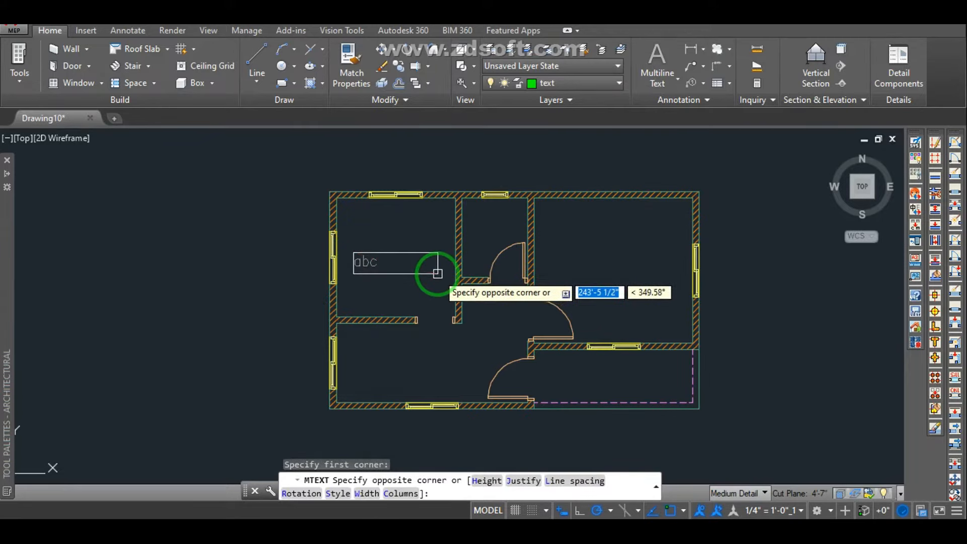
{"action": "left_click", "coordinate": [437, 274]}
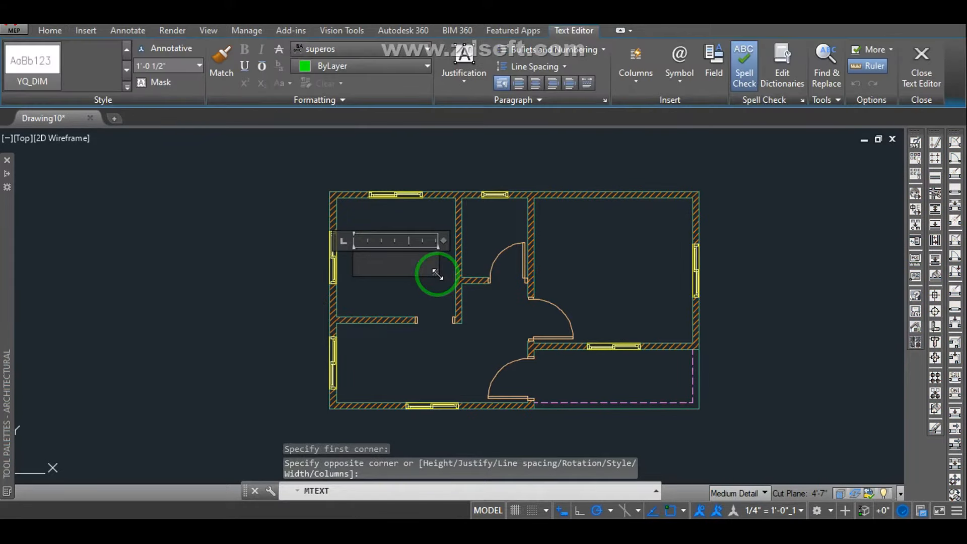
{"action": "type", "text": "KIC"}
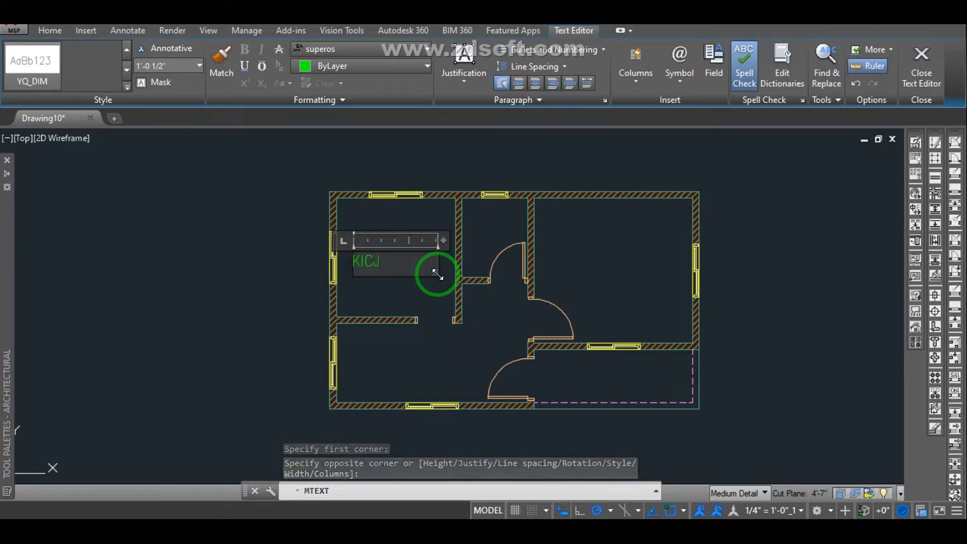
{"action": "type", "text": "HEN"}
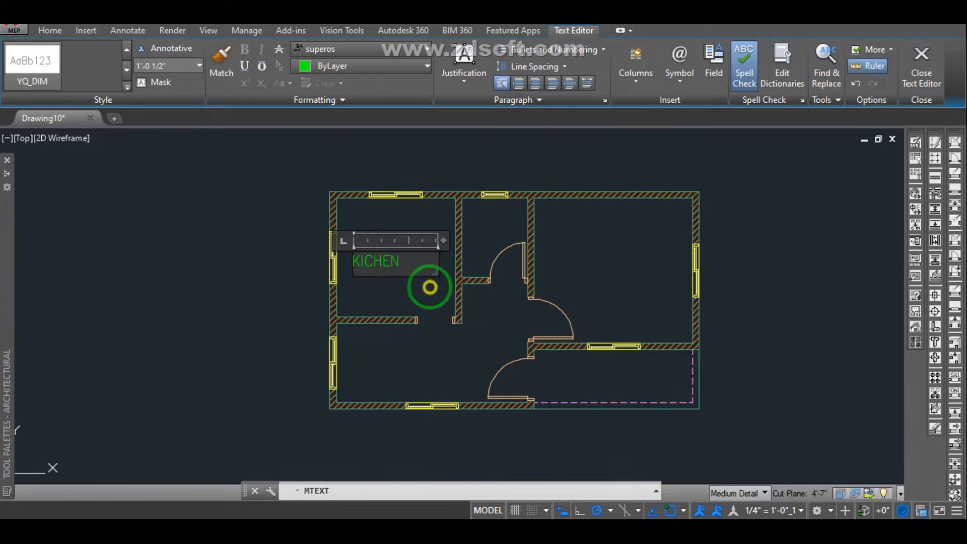
{"action": "left_click", "coordinate": [431, 282]}
Move the KICHEN label slightly to the right so it sits centrally in the upper-left room.
{"action": "left_click", "coordinate": [385, 262]}
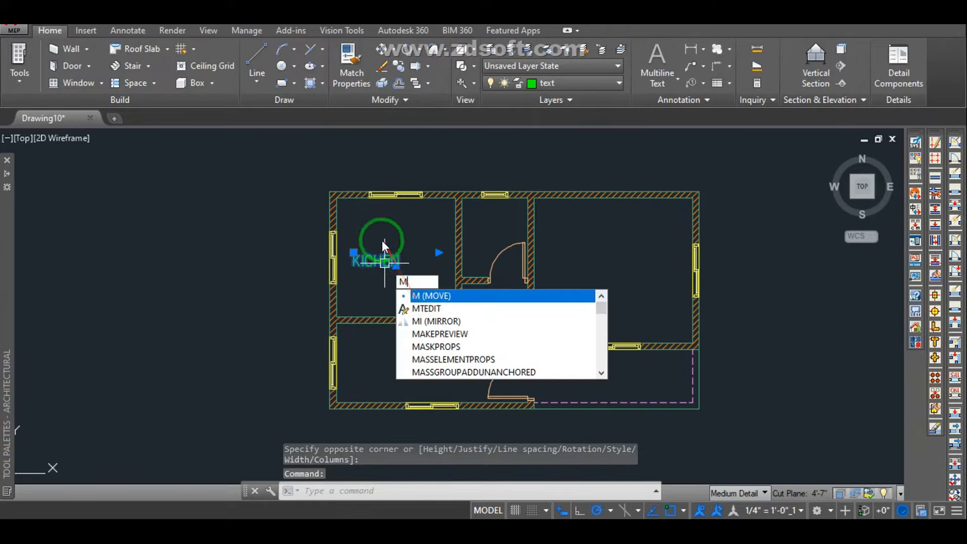
{"action": "left_click", "coordinate": [429, 296]}
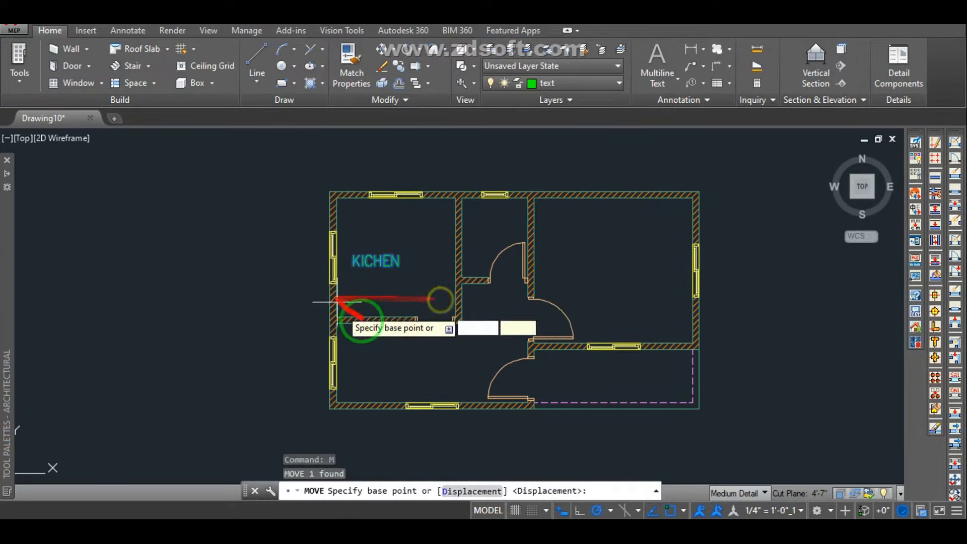
{"action": "left_click", "coordinate": [386, 361]}
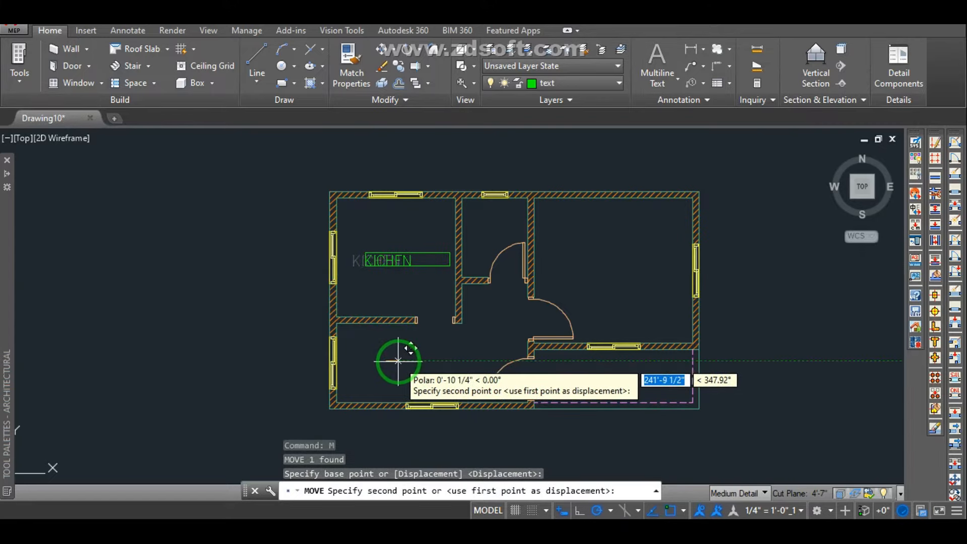
{"action": "left_click", "coordinate": [401, 361]}
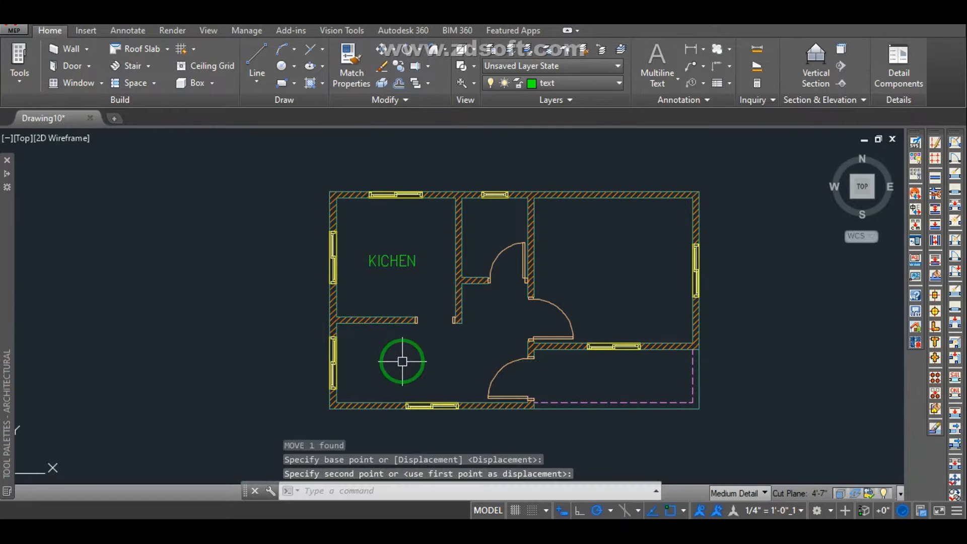
Copy the KICHEN label into the large upper-right room and the small upper middle room.
{"action": "left_click", "coordinate": [404, 262]}
{"action": "type", "text": "CO"}
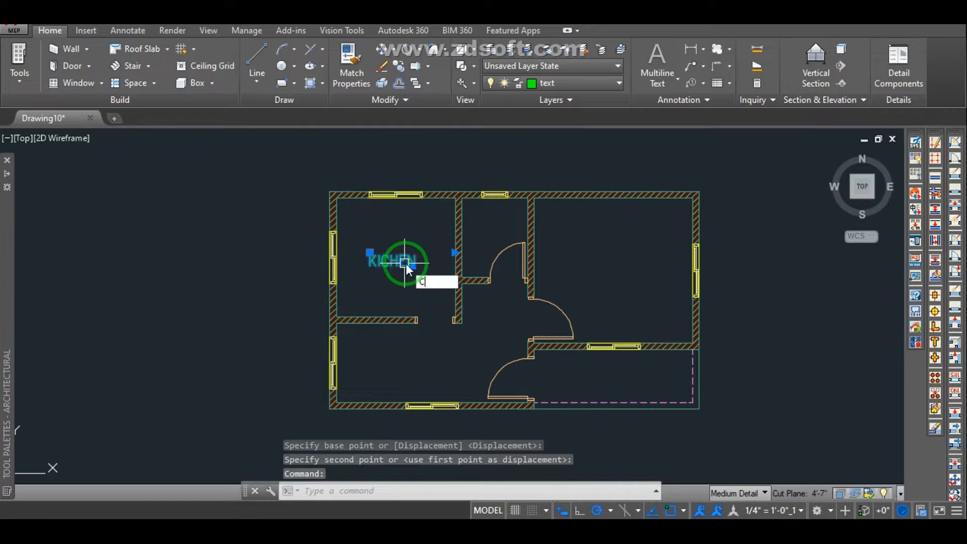
{"action": "key", "text": "Return"}
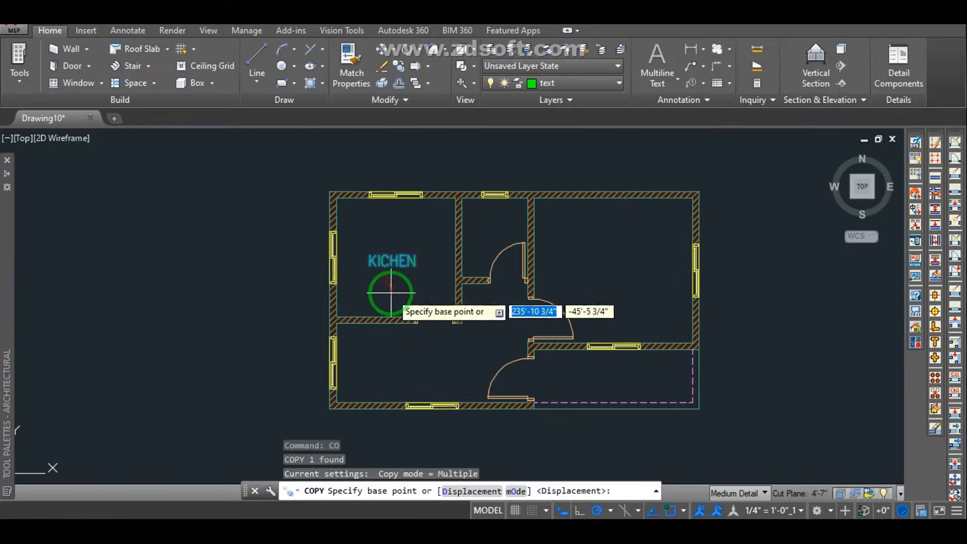
{"action": "left_click", "coordinate": [390, 292]}
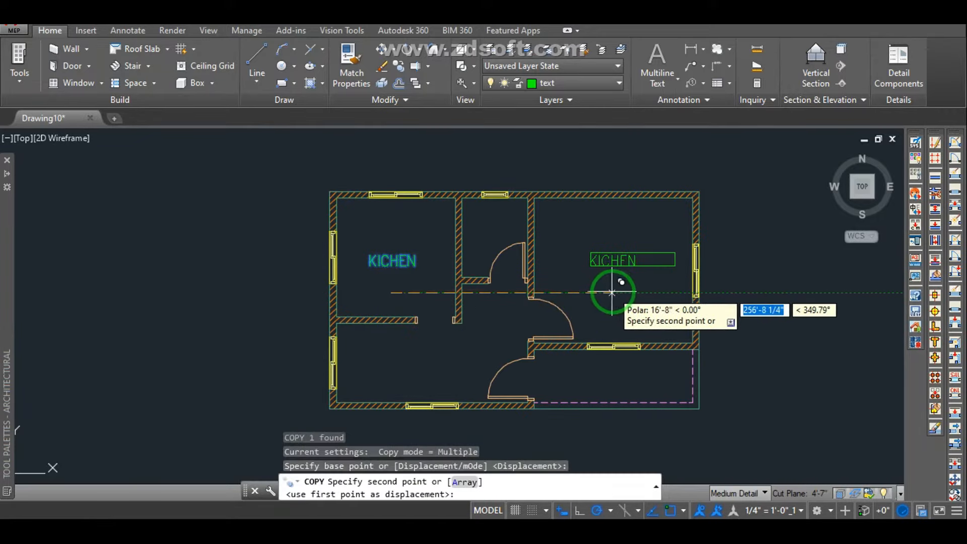
{"action": "left_click", "coordinate": [612, 293]}
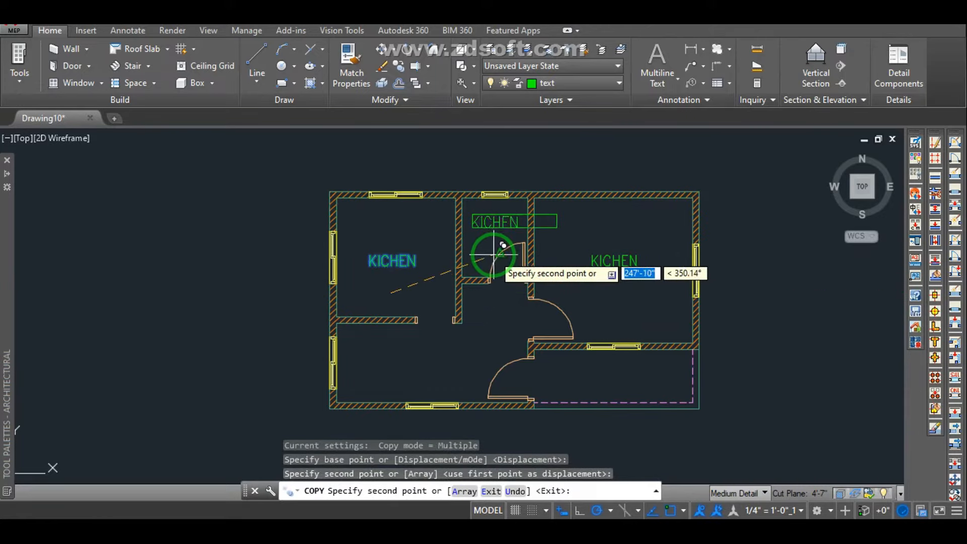
{"action": "left_click", "coordinate": [505, 245]}
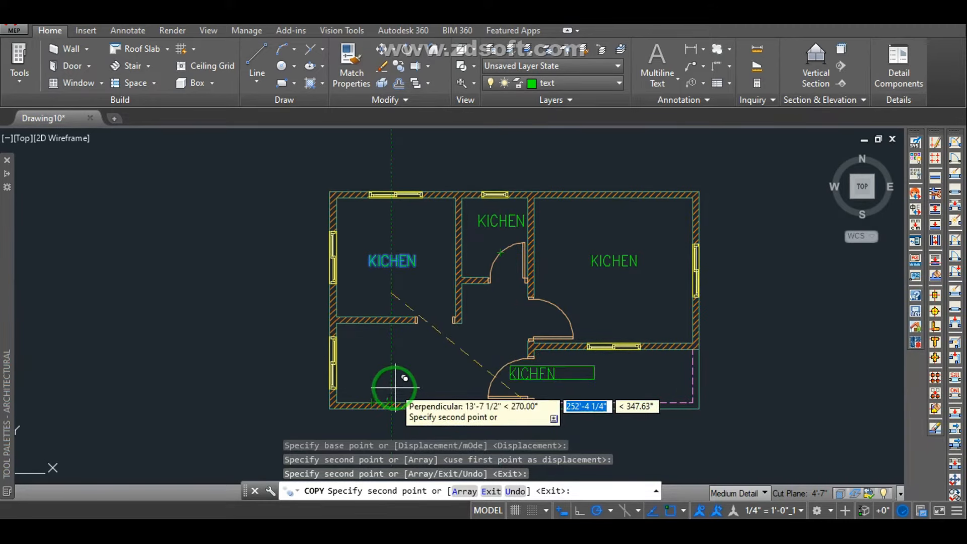
Place further copies of the KICHEN label in the lower-left room and the lower-right area with the dashed outline.
{"action": "scroll", "coordinate": [391, 381], "scroll_direction": "down", "scroll_amount": 2}
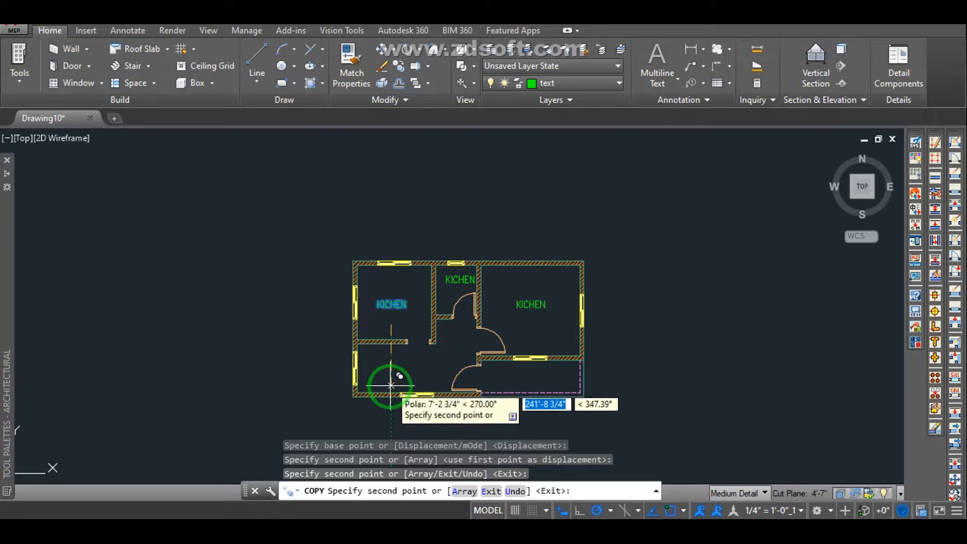
{"action": "scroll", "coordinate": [390, 401], "scroll_direction": "up", "scroll_amount": 2}
{"action": "scroll", "coordinate": [389, 403], "scroll_direction": "up", "scroll_amount": 2}
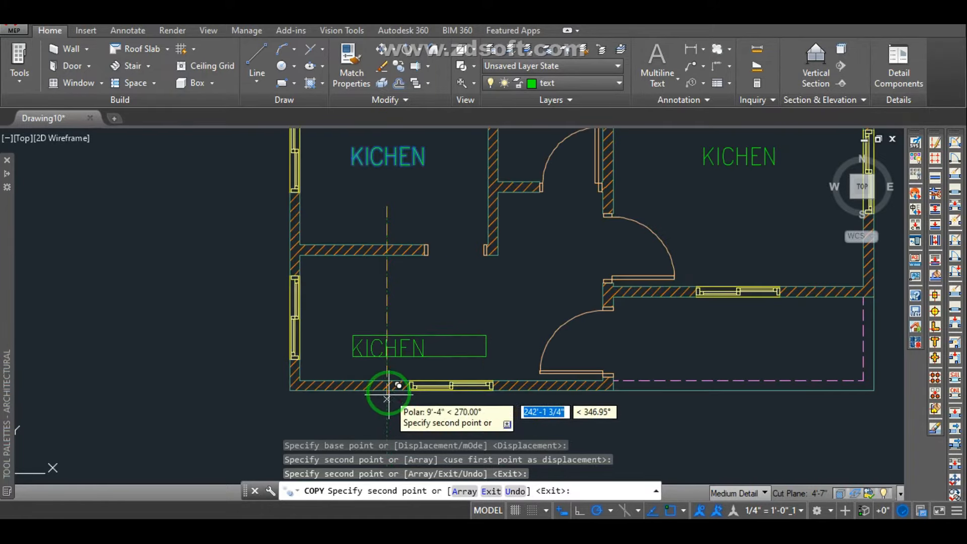
{"action": "left_click", "coordinate": [387, 370]}
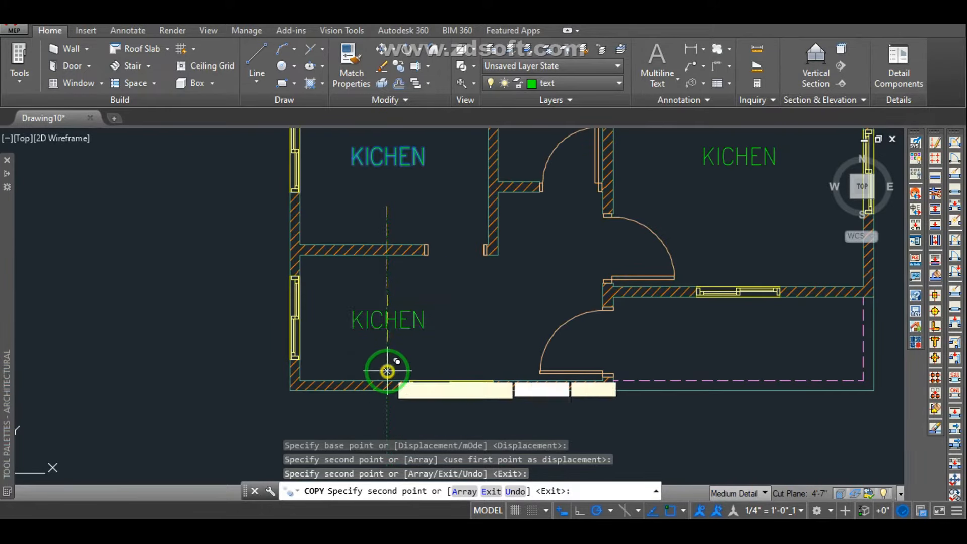
{"action": "scroll", "coordinate": [752, 381], "scroll_direction": "down", "scroll_amount": 2}
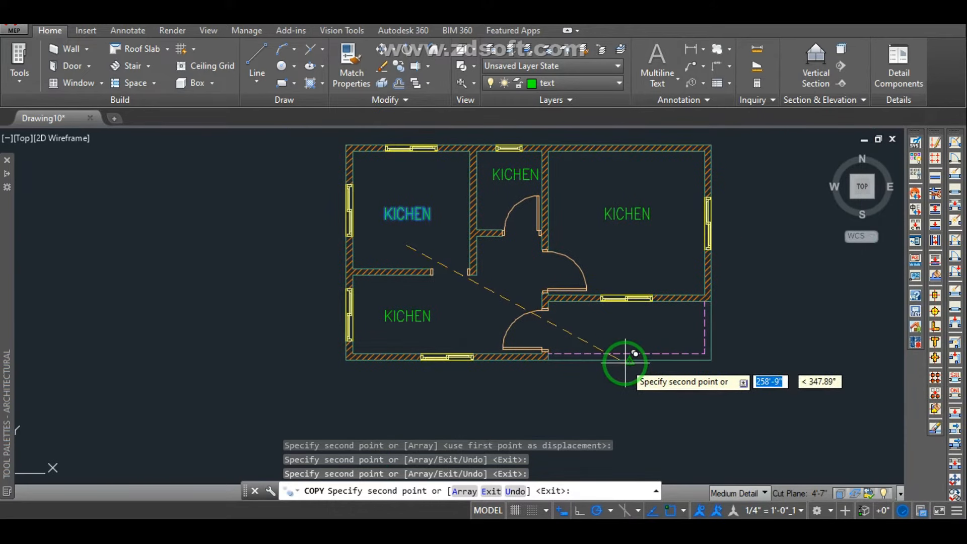
{"action": "left_click", "coordinate": [630, 359]}
{"action": "right_click", "coordinate": [726, 264]}
{"action": "left_click", "coordinate": [735, 270]}
Change the small middle room's label to BATH and the large upper-right room's label to BED.
{"action": "double_click", "coordinate": [529, 176]}
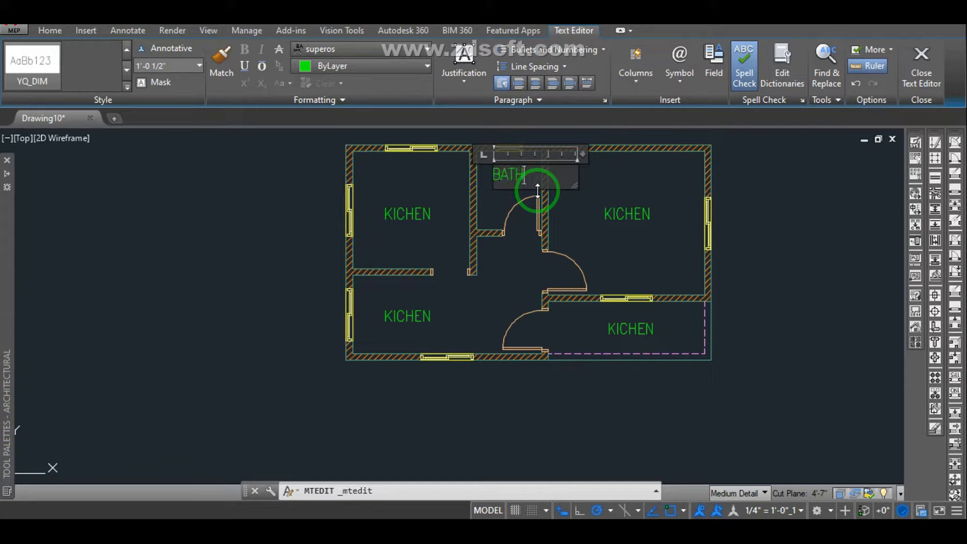
{"action": "left_click", "coordinate": [634, 211]}
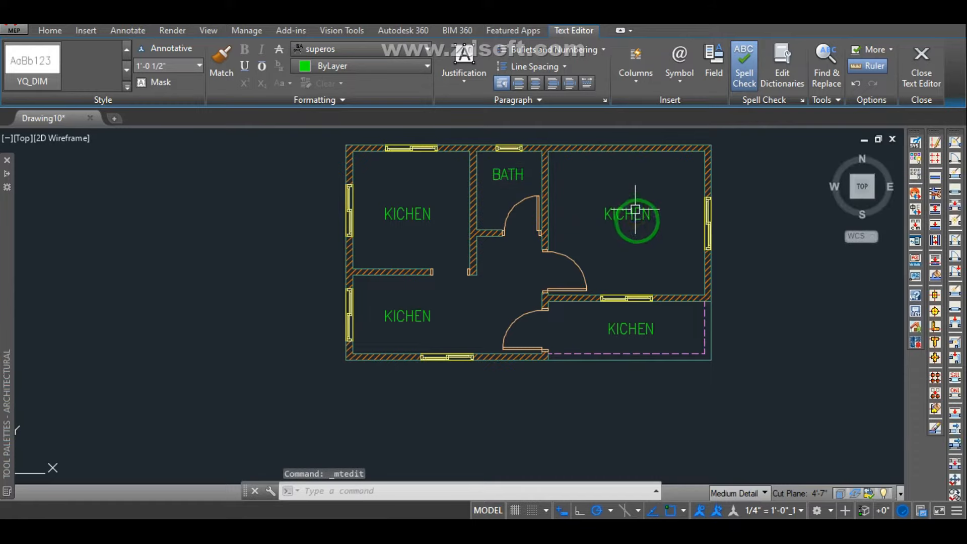
{"action": "left_click", "coordinate": [632, 220]}
{"action": "double_click", "coordinate": [650, 215]}
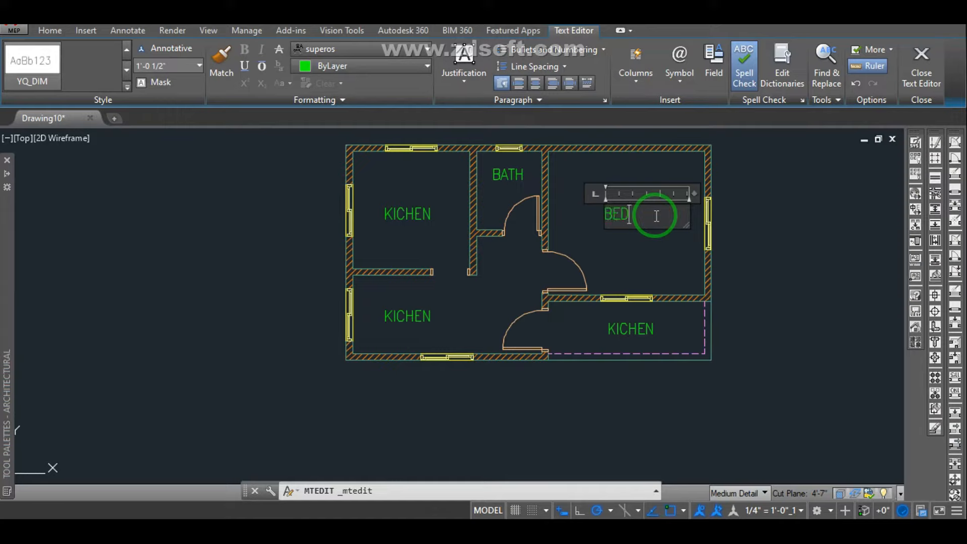
{"action": "type", "text": "BED"}
Change the lower-right area's label to PORCH and the lower-left room's label to LIVING.
{"action": "left_click", "coordinate": [622, 342]}
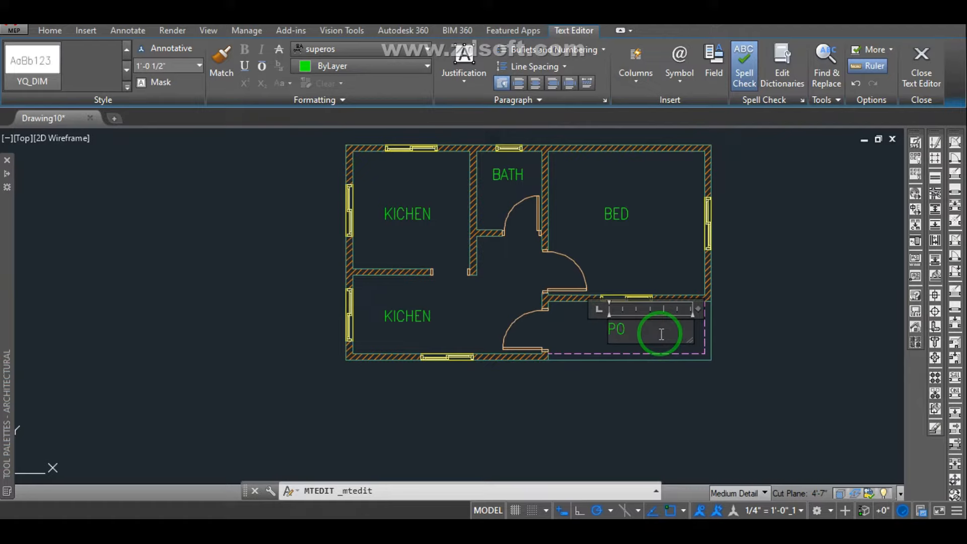
{"action": "left_click", "coordinate": [633, 384]}
{"action": "double_click", "coordinate": [399, 315]}
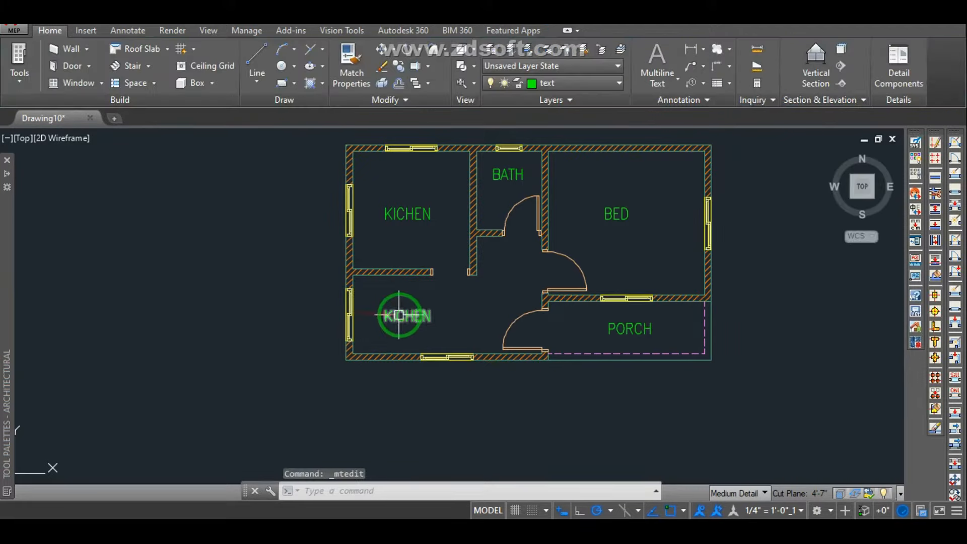
{"action": "left_click", "coordinate": [433, 319]}
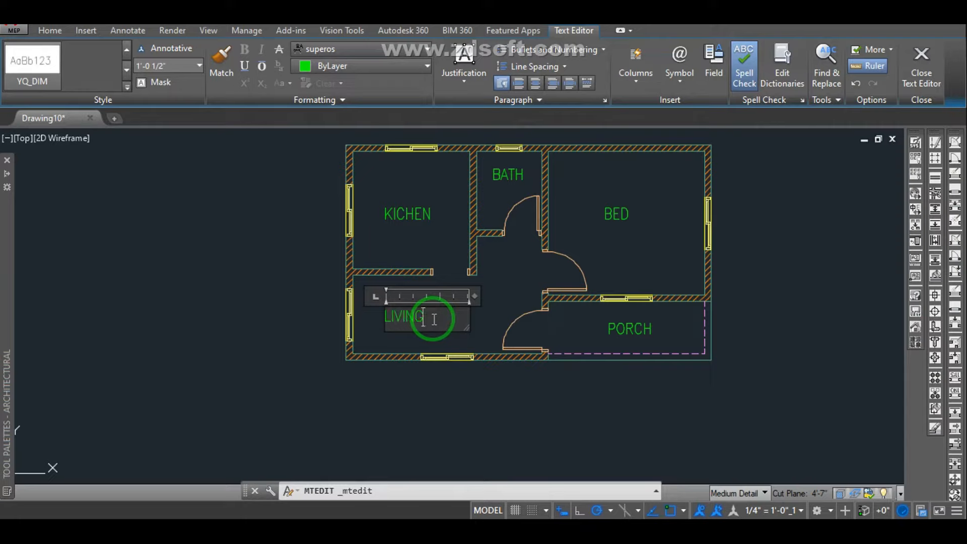
{"action": "left_click", "coordinate": [443, 388]}
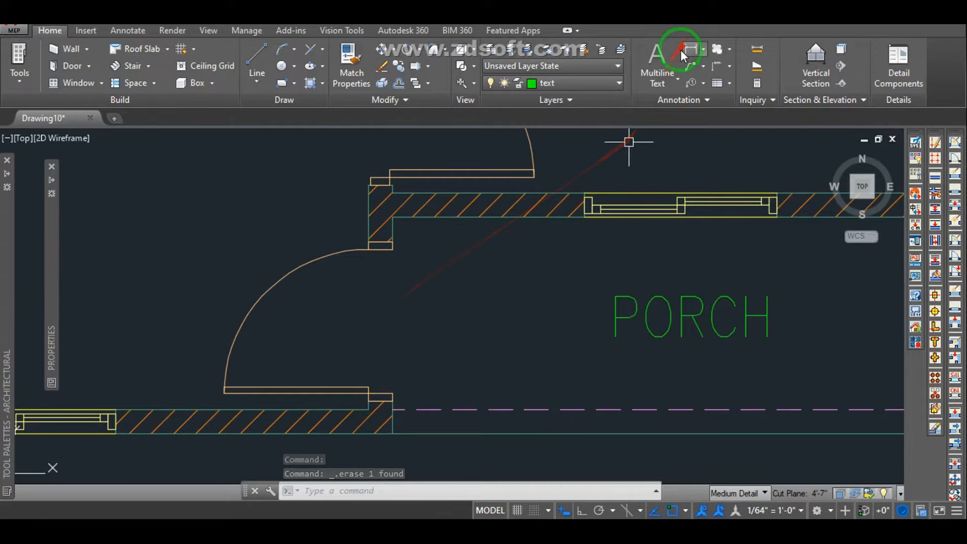
Add the multiline text "1" in the entrance door opening between the living room and the porch.
{"action": "left_click", "coordinate": [664, 61]}
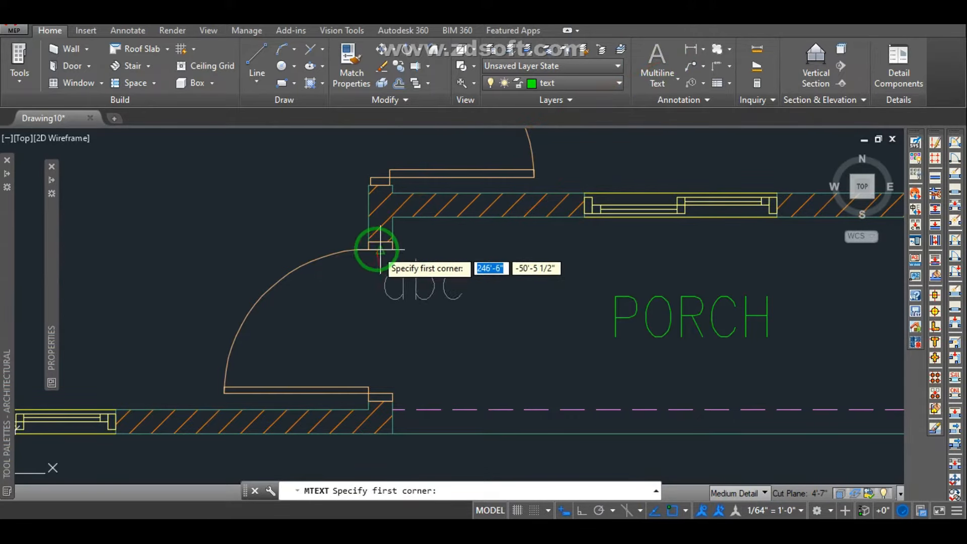
{"action": "left_click", "coordinate": [381, 302]}
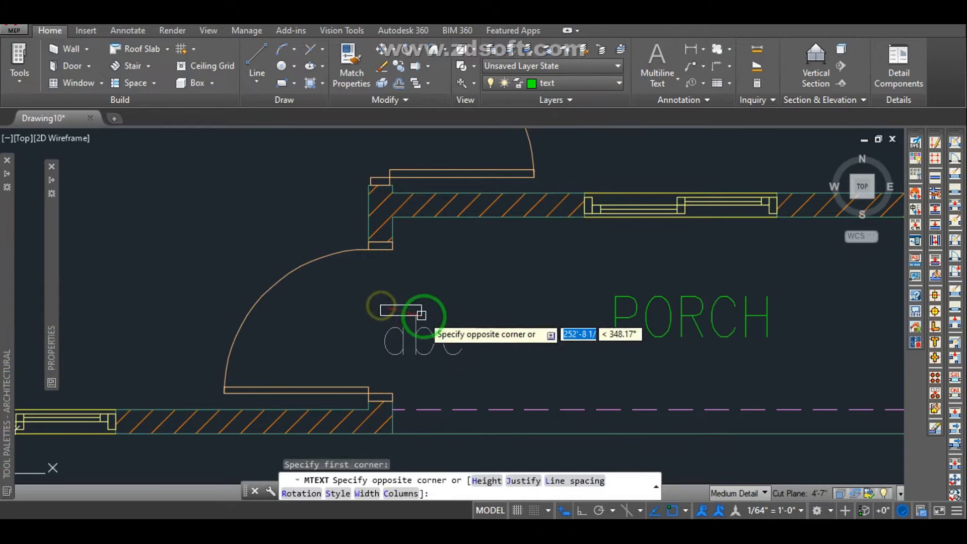
{"action": "left_click", "coordinate": [450, 320]}
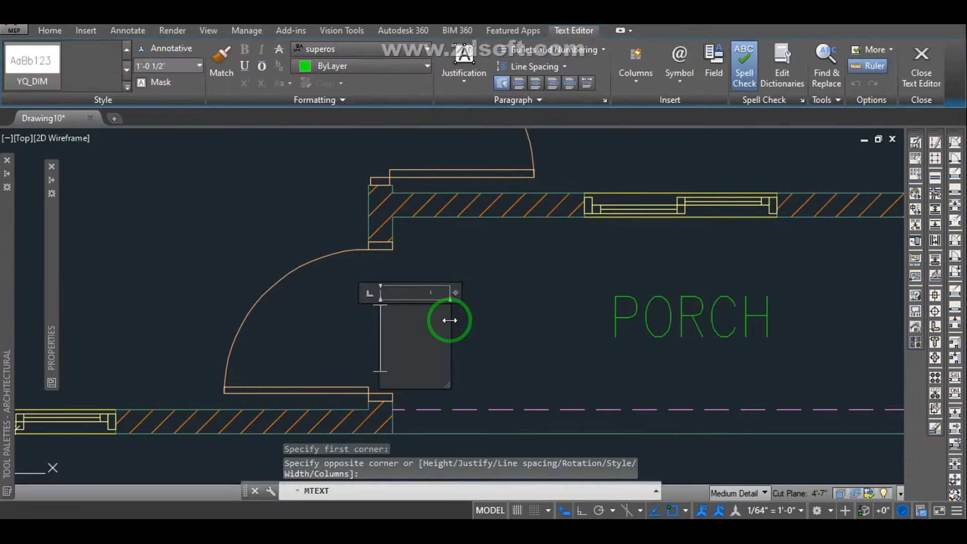
{"action": "left_click", "coordinate": [491, 296]}
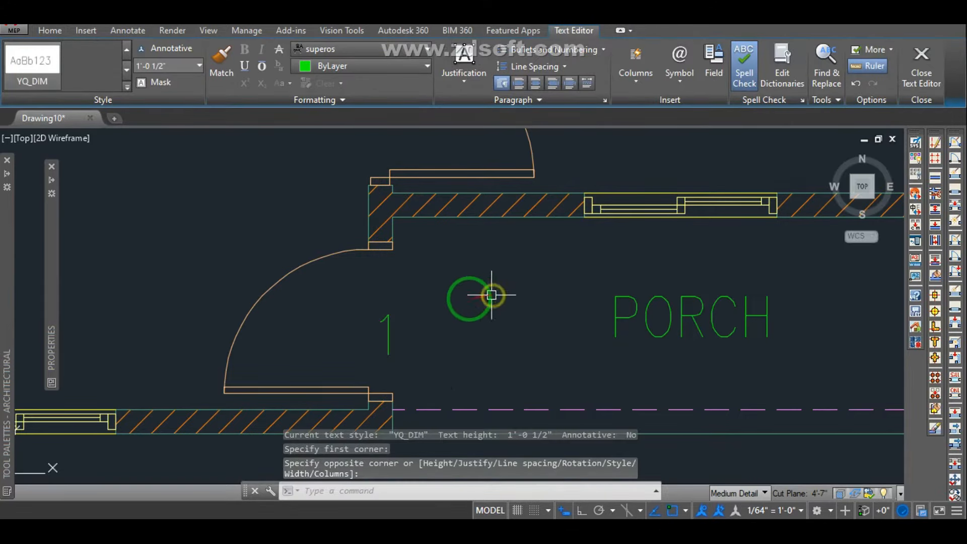
Move the number 1 slightly up and left so it sits centrally in the entrance door opening.
{"action": "left_click", "coordinate": [387, 330]}
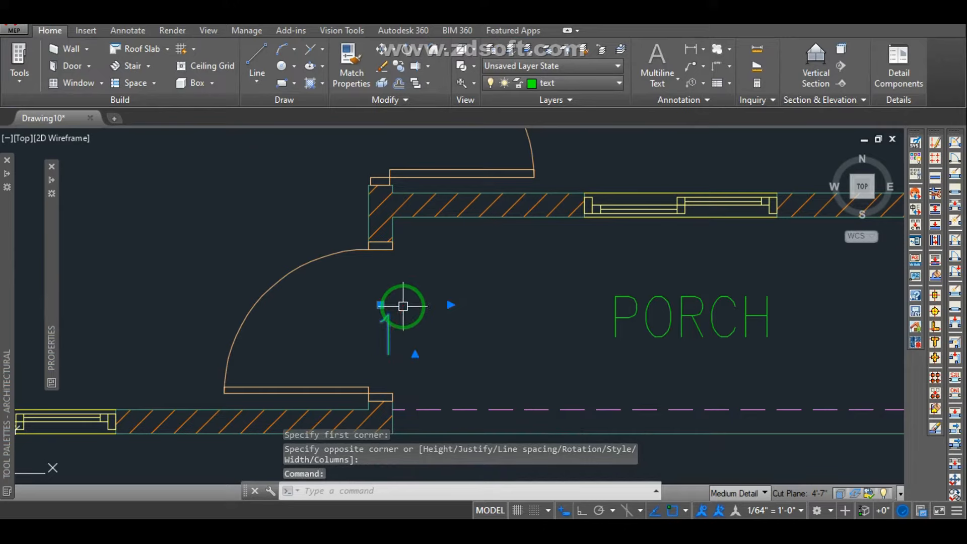
{"action": "type", "text": "m"}
{"action": "key", "text": "Return"}
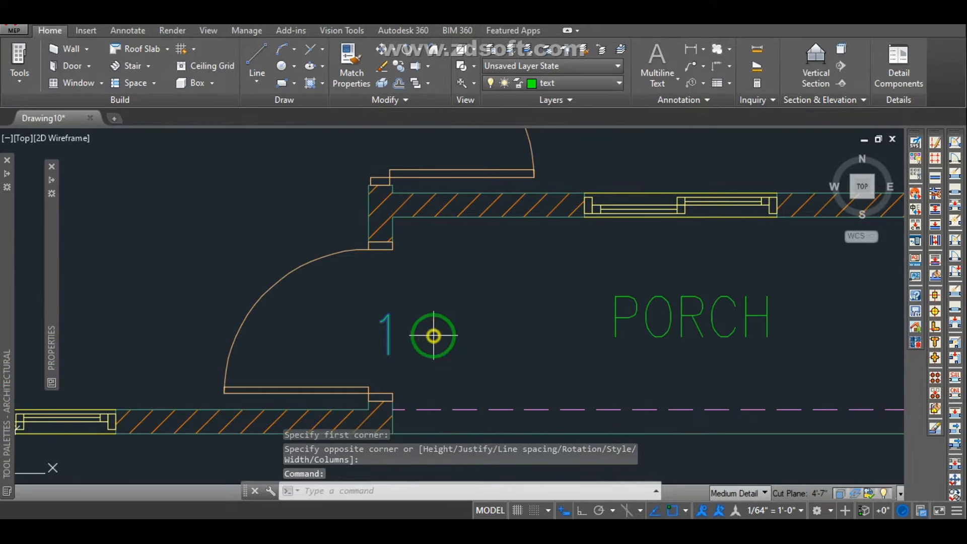
{"action": "left_click", "coordinate": [445, 344]}
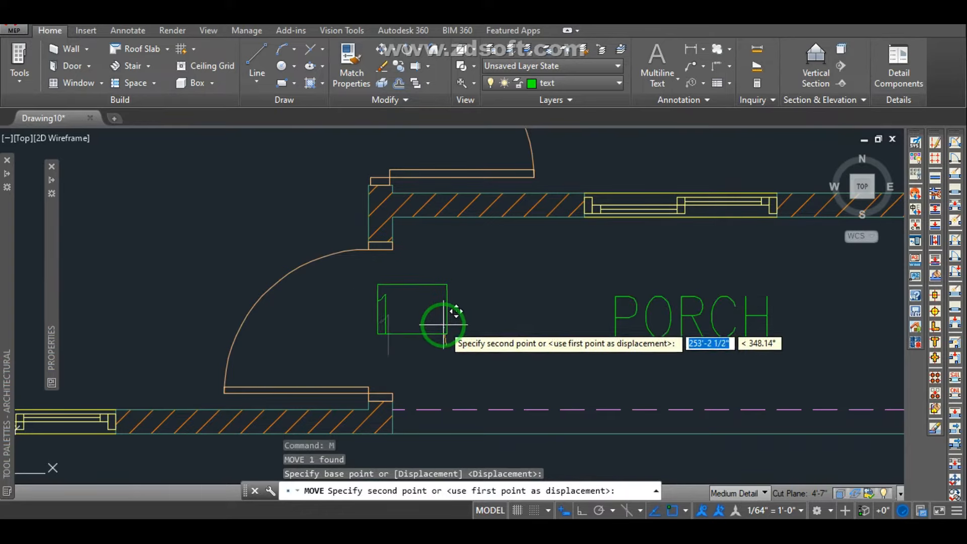
{"action": "left_click", "coordinate": [434, 326]}
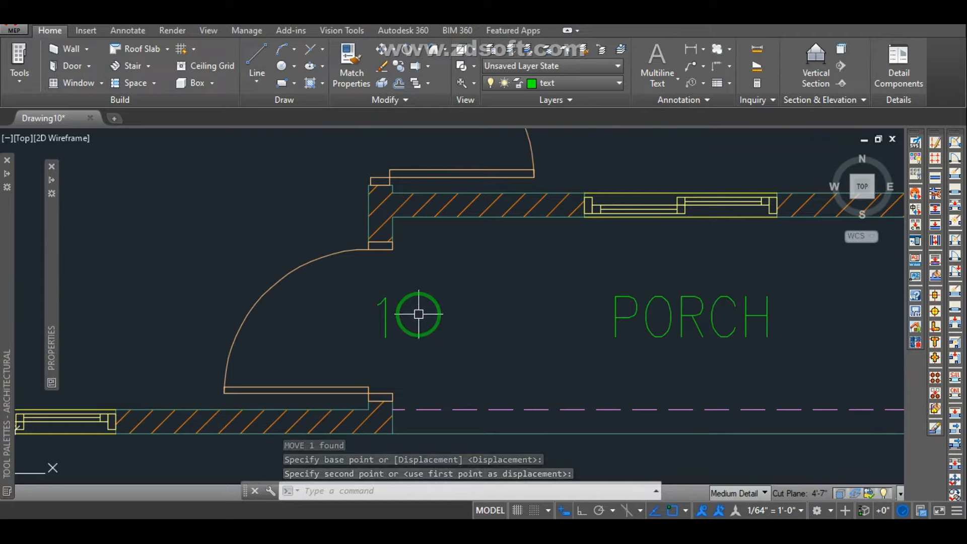
Draw a circle beside the number 1, large enough to enclose it.
{"action": "type", "text": "c"}
{"action": "left_click", "coordinate": [466, 346]}
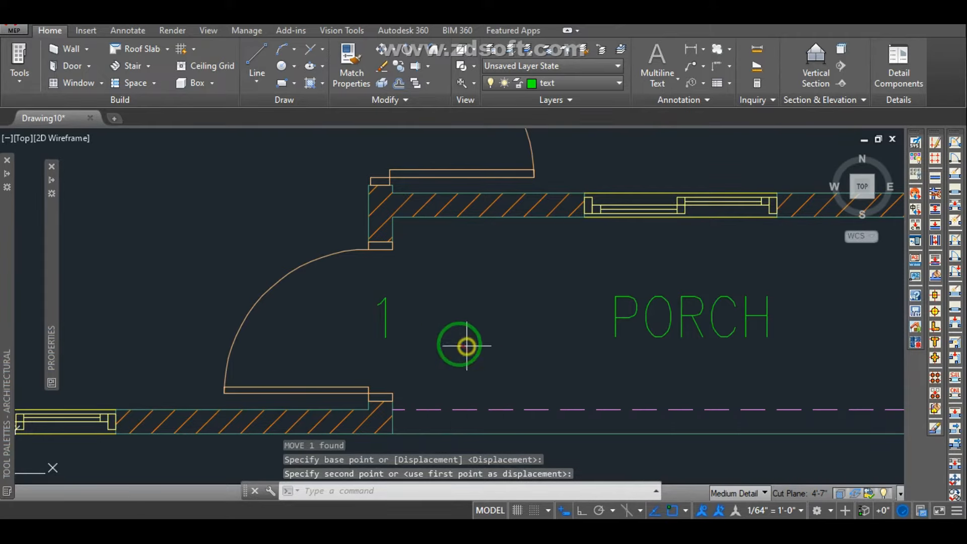
{"action": "left_click", "coordinate": [428, 300]}
{"action": "left_click", "coordinate": [453, 331]}
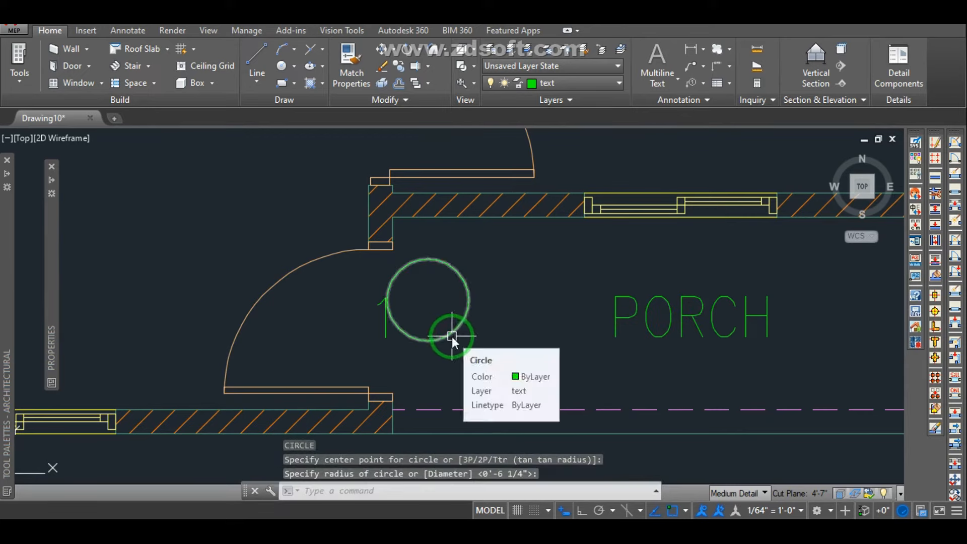
Move the circle so it is centred around the number 1 in the entrance door opening.
{"action": "type", "text": "M"}
{"action": "left_click", "coordinate": [481, 369]}
{"action": "left_click", "coordinate": [446, 339]}
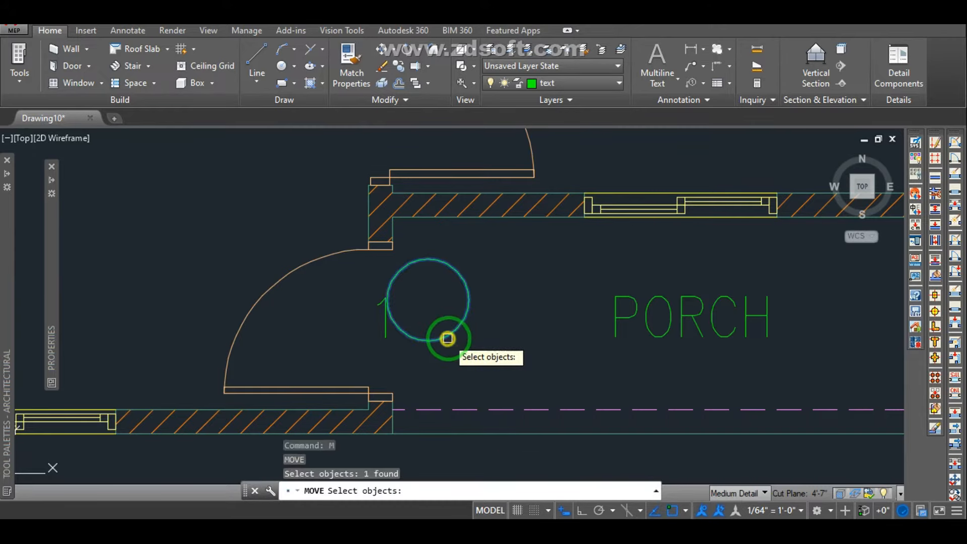
{"action": "key", "text": "Return"}
{"action": "left_click", "coordinate": [529, 274]}
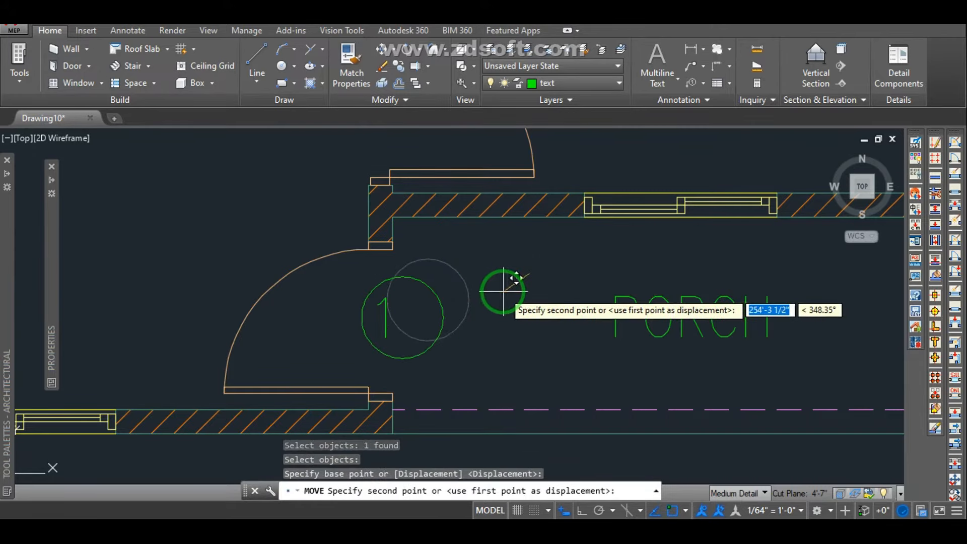
{"action": "left_click", "coordinate": [487, 291]}
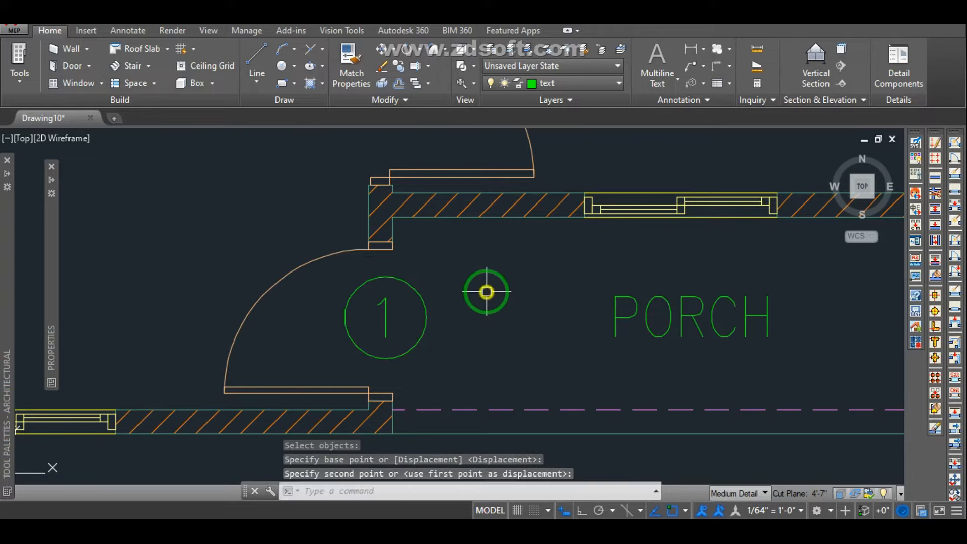
Copy the circled number 1 from the entrance door into the bedroom door opening.
{"action": "left_click", "coordinate": [497, 296]}
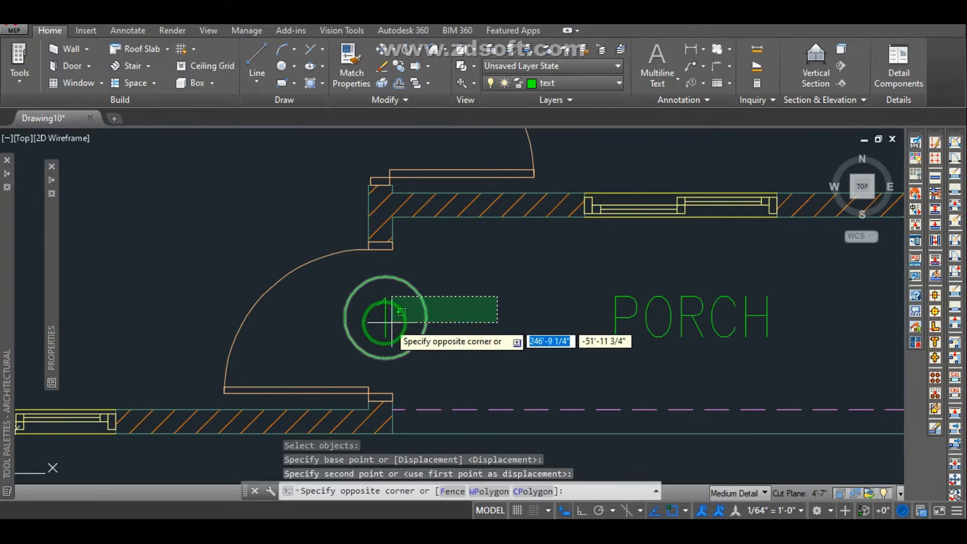
{"action": "left_click", "coordinate": [375, 322]}
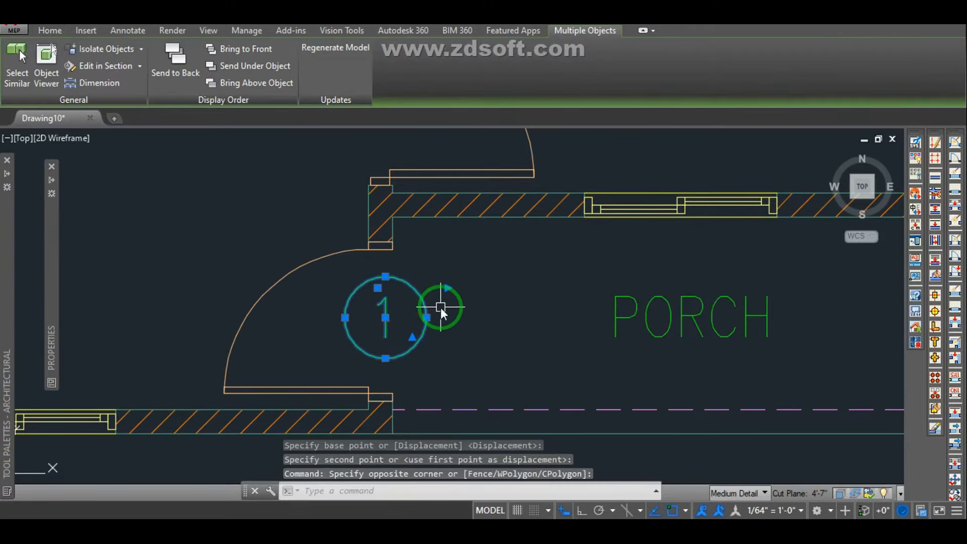
{"action": "type", "text": "c"}
{"action": "left_click", "coordinate": [484, 351]}
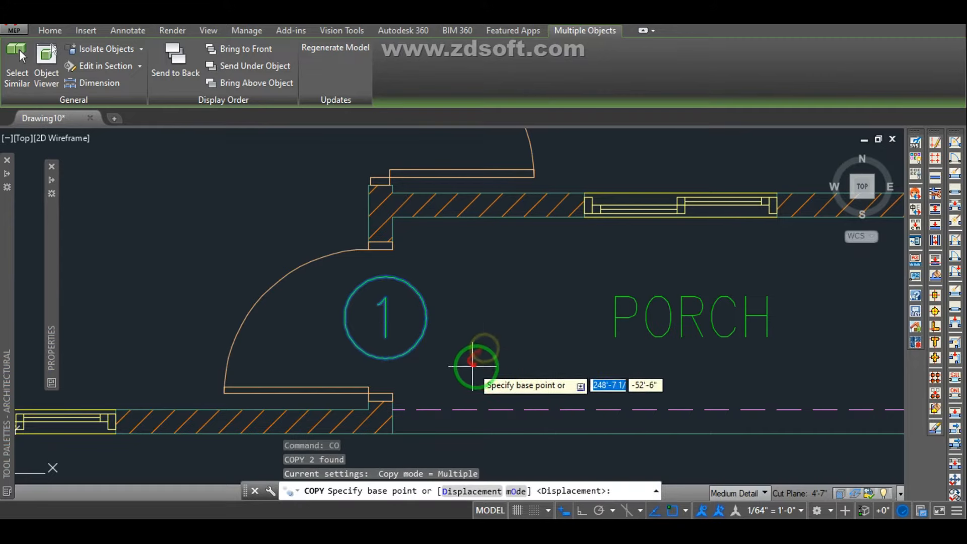
{"action": "left_click", "coordinate": [478, 364]}
{"action": "scroll", "coordinate": [476, 359], "scroll_direction": "down", "scroll_amount": 2}
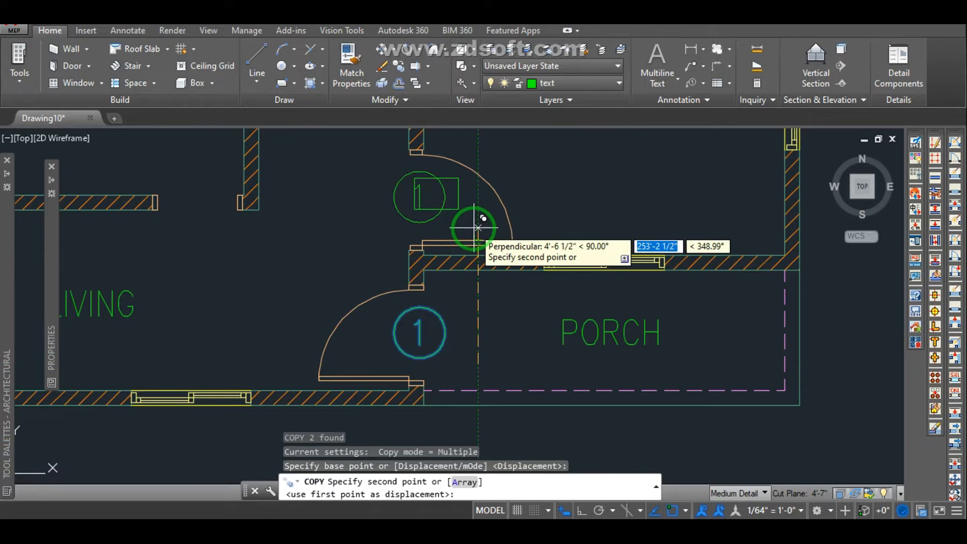
{"action": "left_click", "coordinate": [477, 228]}
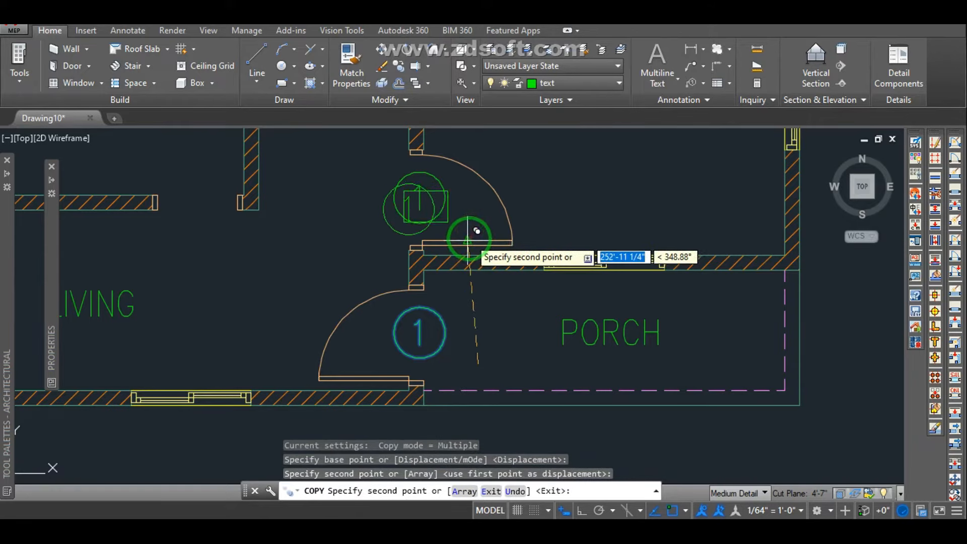
Place another copy of the circled number 1 in the bathroom door opening and finish copying.
{"action": "scroll", "coordinate": [471, 232], "scroll_direction": "down", "scroll_amount": 3}
{"action": "scroll", "coordinate": [448, 206], "scroll_direction": "up", "scroll_amount": 4}
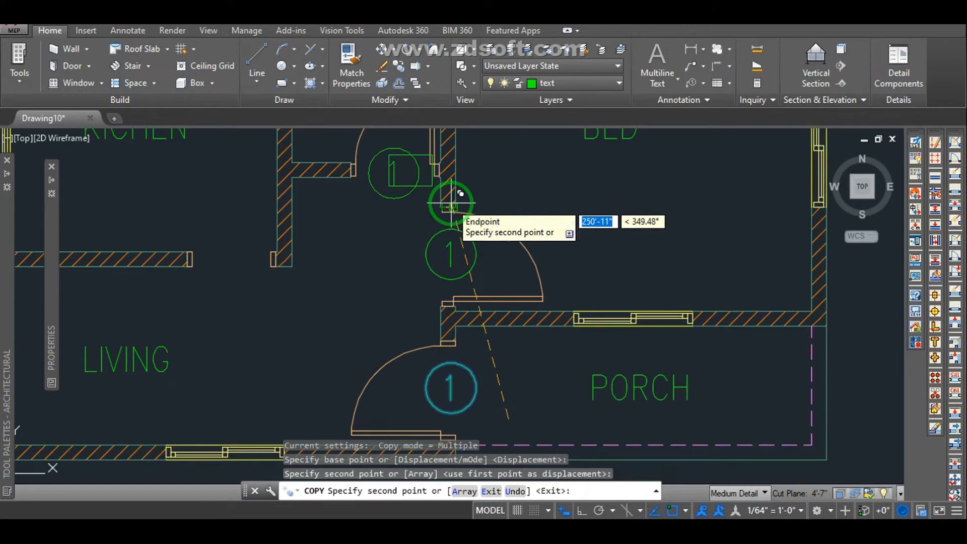
{"action": "left_click", "coordinate": [451, 203]}
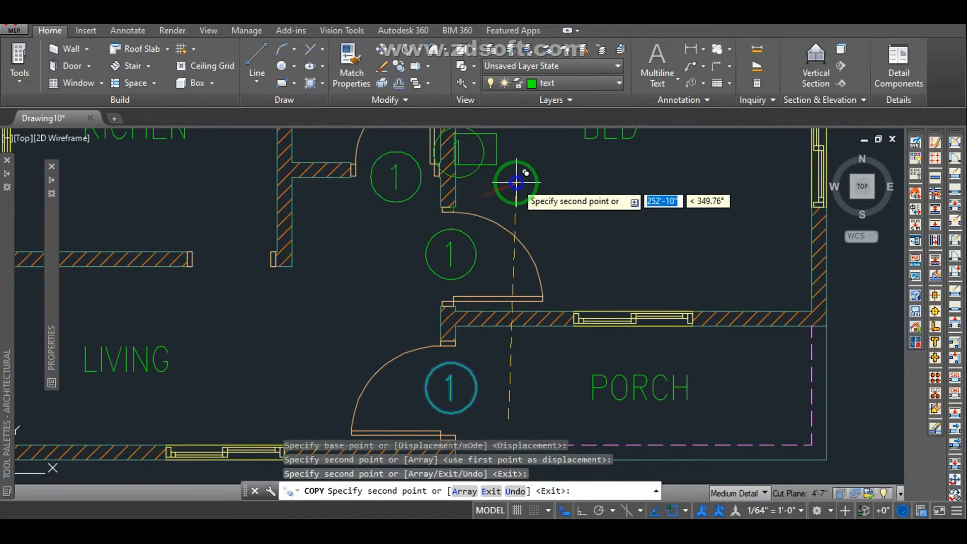
{"action": "right_click", "coordinate": [518, 184]}
{"action": "left_click", "coordinate": [523, 189]}
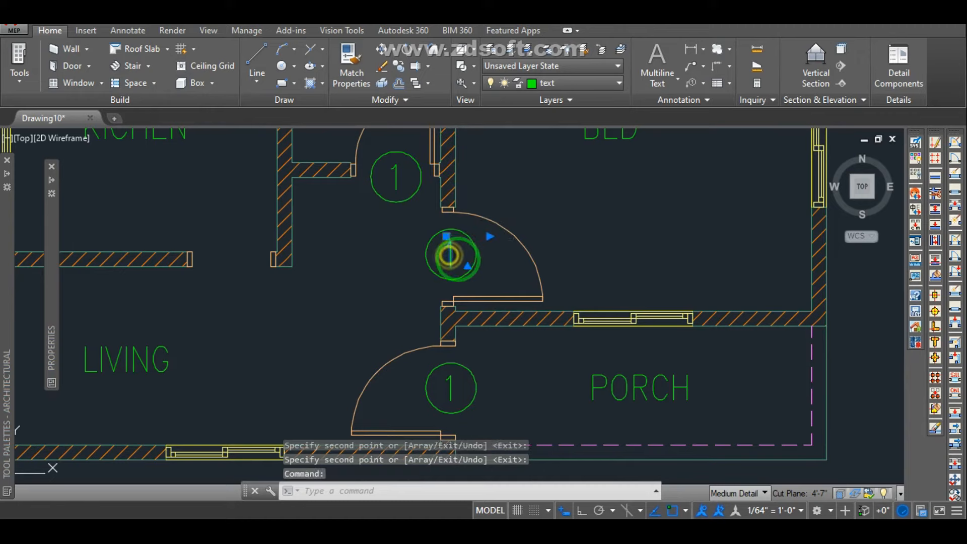
Change the tag number at the bedroom door to 2 and the one at the bathroom door to 3.
{"action": "double_click", "coordinate": [448, 254]}
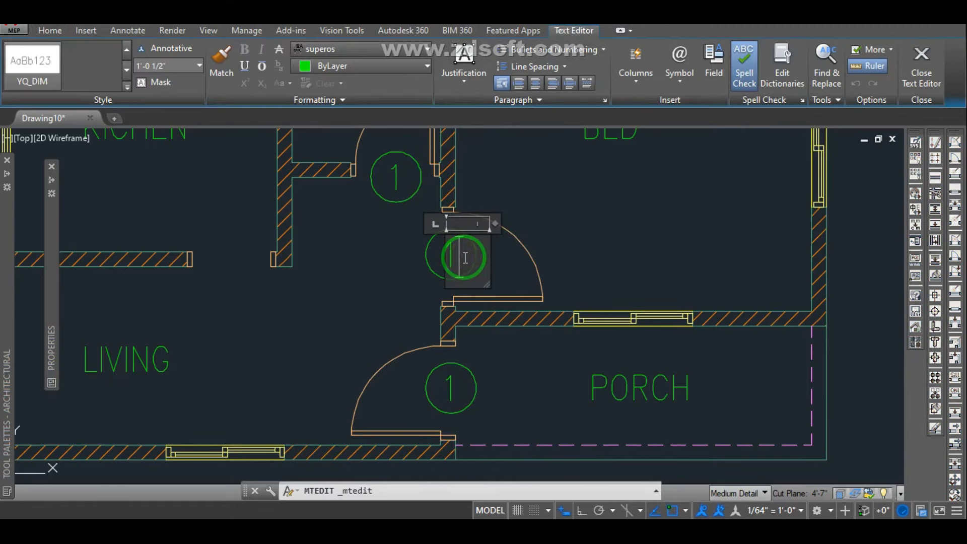
{"action": "left_click", "coordinate": [415, 280]}
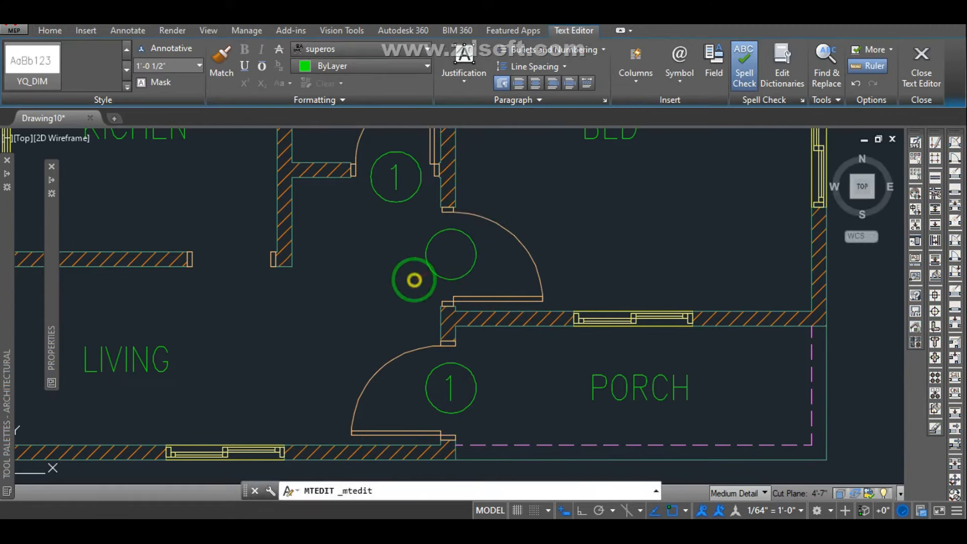
{"action": "left_click", "coordinate": [394, 185]}
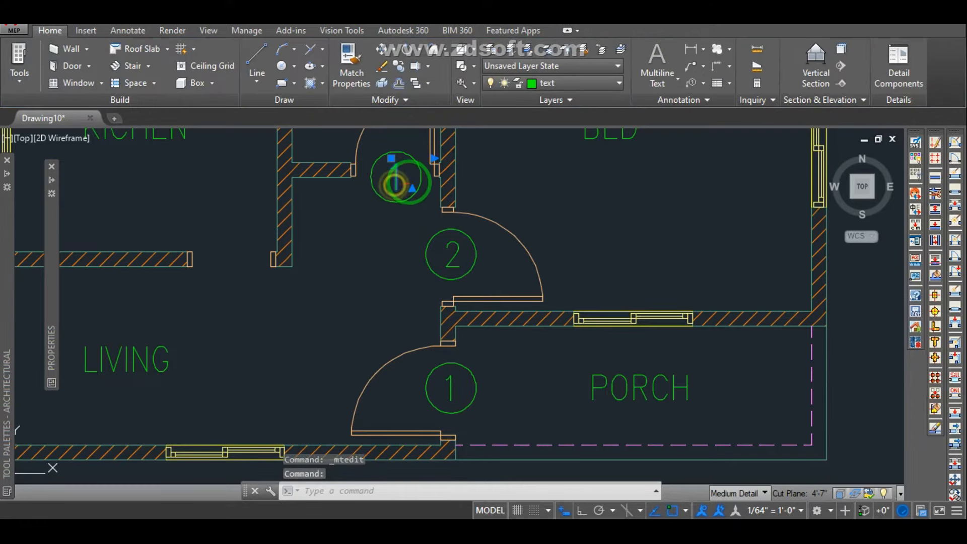
{"action": "double_click", "coordinate": [408, 183]}
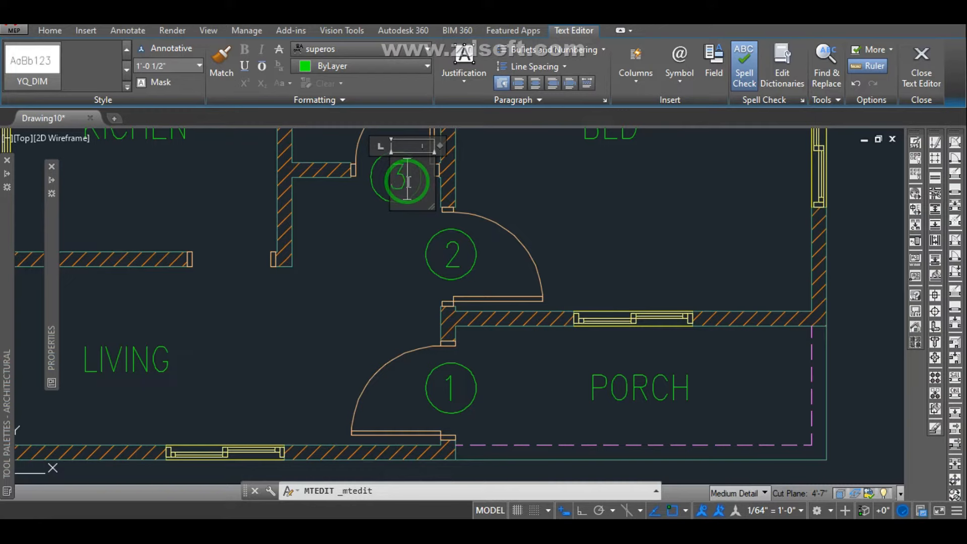
{"action": "scroll", "coordinate": [362, 314], "scroll_direction": "down", "scroll_amount": 3}
{"action": "left_click", "coordinate": [398, 267]}
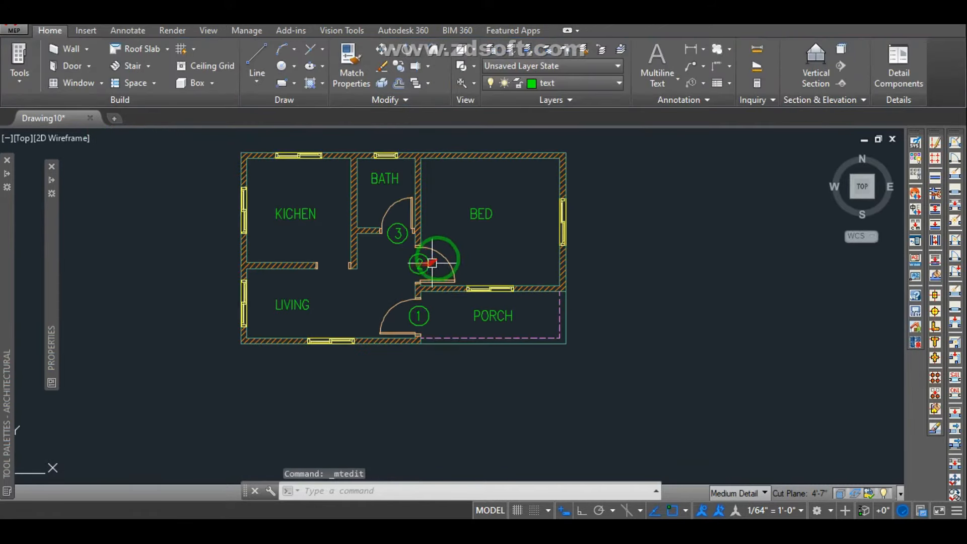
Copy only the circle of the entrance door tag outside the bedroom's east window, and erase that copy.
{"action": "middle_click_drag", "start_coordinate": [444, 252], "coordinate": [438, 312]}
{"action": "scroll", "coordinate": [419, 291], "scroll_direction": "up", "scroll_amount": 2}
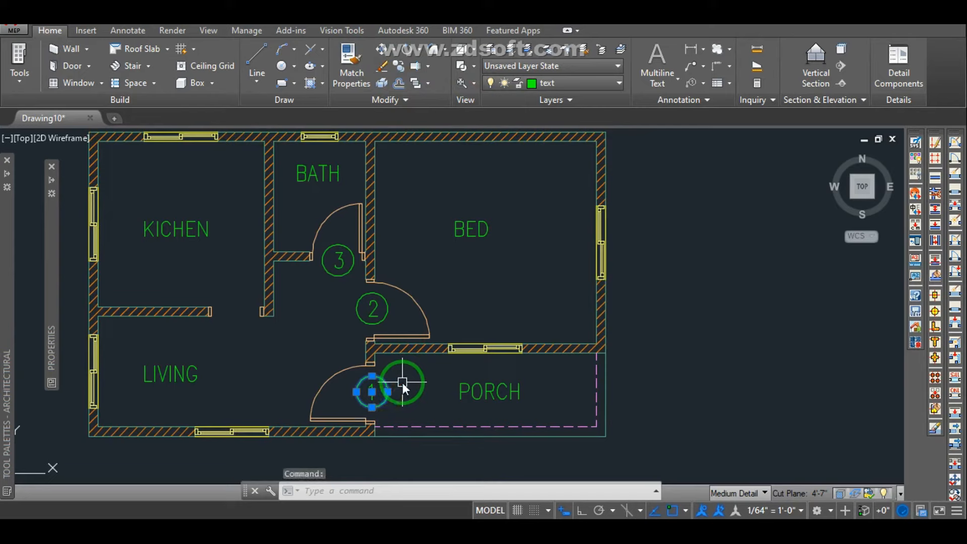
{"action": "type", "text": "C"}
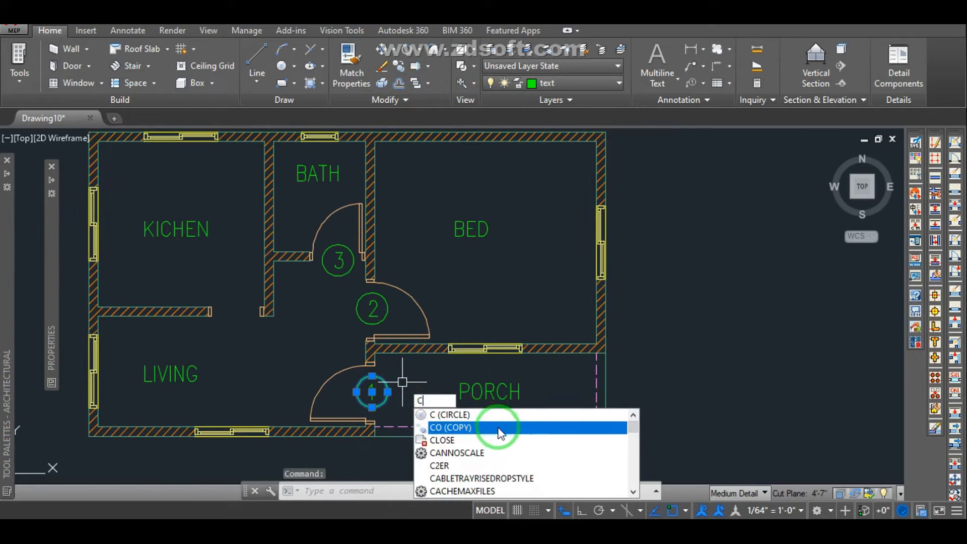
{"action": "left_click", "coordinate": [500, 427]}
{"action": "left_click", "coordinate": [372, 392]}
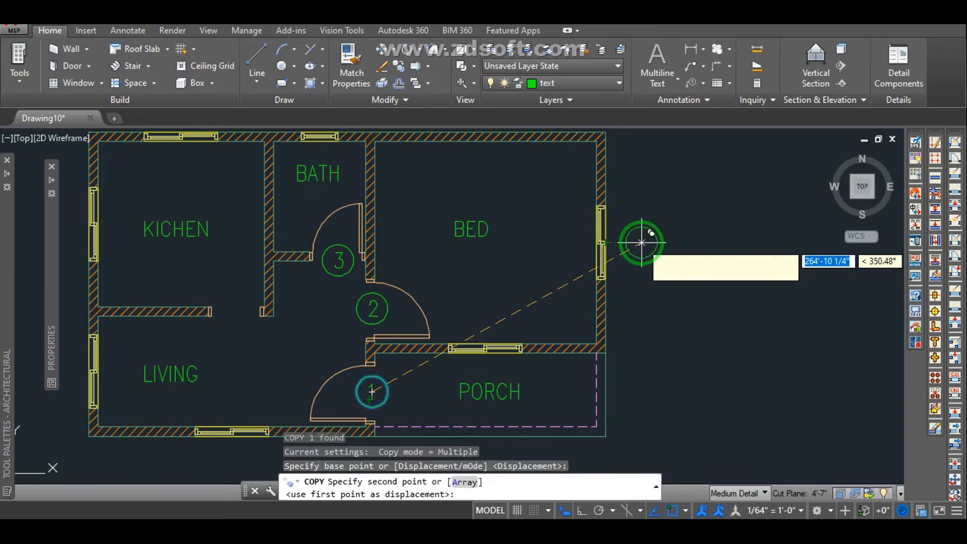
{"action": "left_click", "coordinate": [640, 243]}
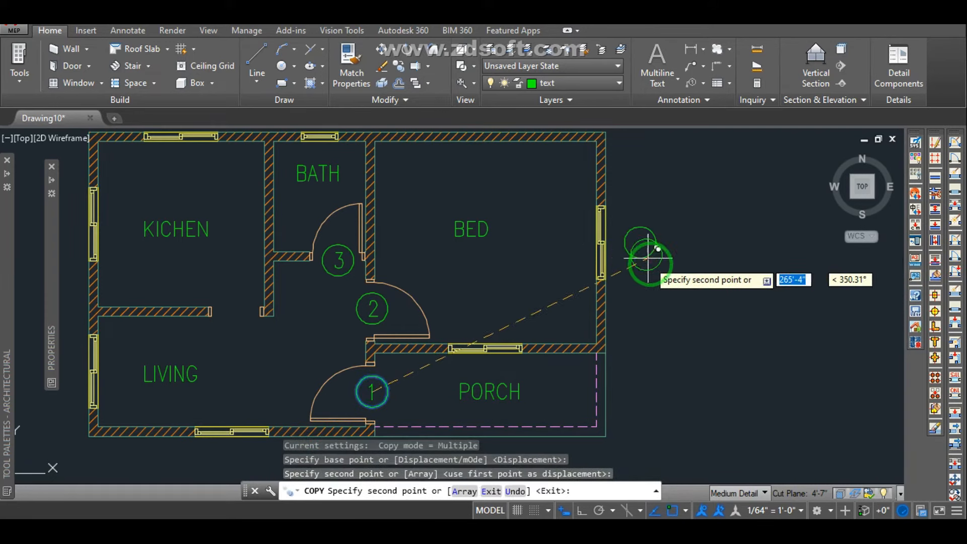
{"action": "key", "text": "Escape"}
{"action": "left_click", "coordinate": [665, 288]}
{"action": "left_click", "coordinate": [649, 233]}
{"action": "key", "text": "Delete"}
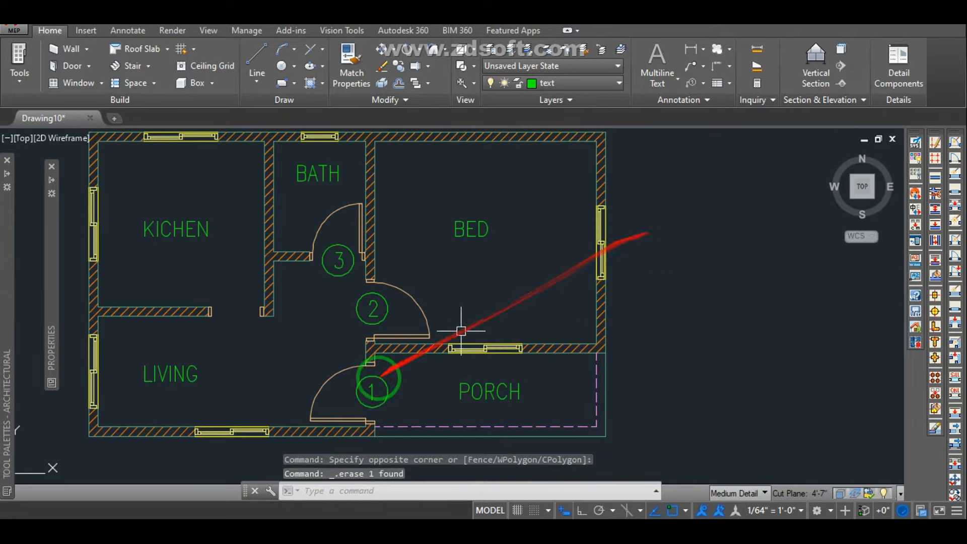
Copy the entrance door's circle together with its number 1 to outside the bedroom's east window.
{"action": "left_click", "coordinate": [409, 381]}
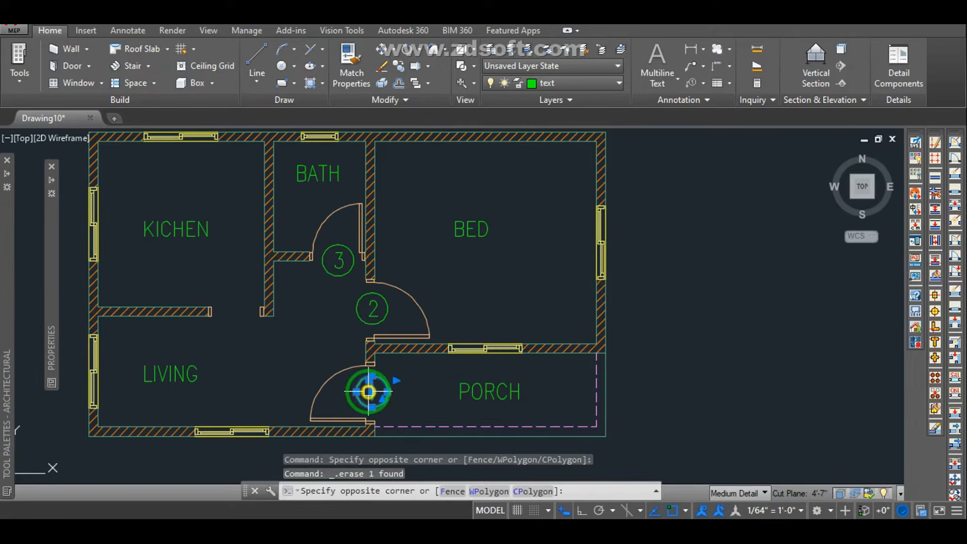
{"action": "left_click", "coordinate": [369, 392]}
{"action": "type", "text": "c"}
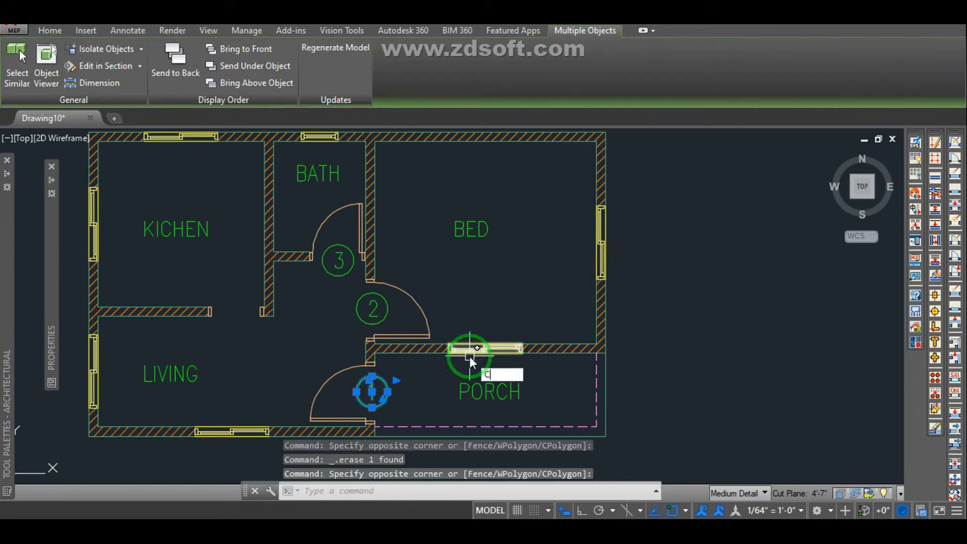
{"action": "type", "text": "o"}
{"action": "key", "text": "Return"}
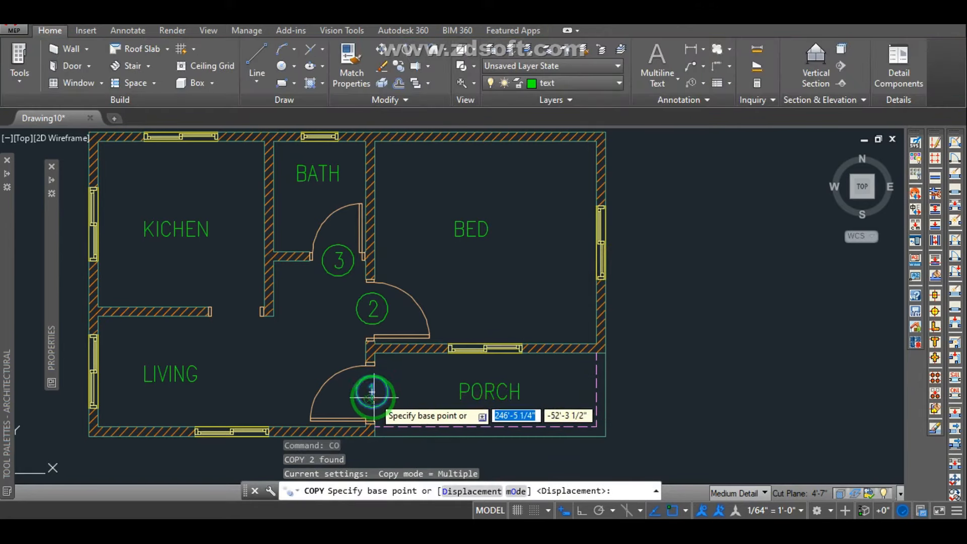
{"action": "left_click", "coordinate": [371, 392]}
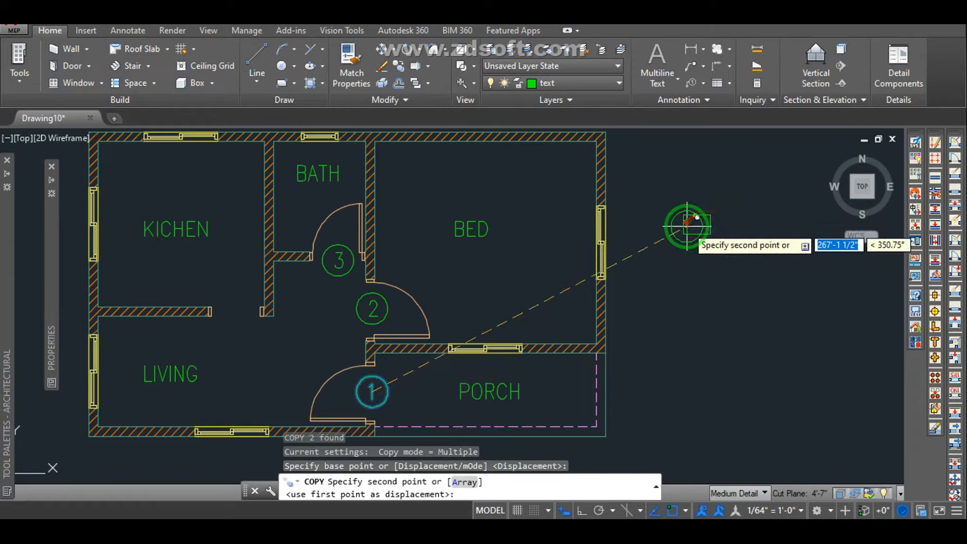
{"action": "left_click", "coordinate": [640, 241]}
Place further copies of the circled 1 below the window between bedroom and porch and below the living room's south window.
{"action": "scroll", "coordinate": [563, 342], "scroll_direction": "down", "scroll_amount": 3}
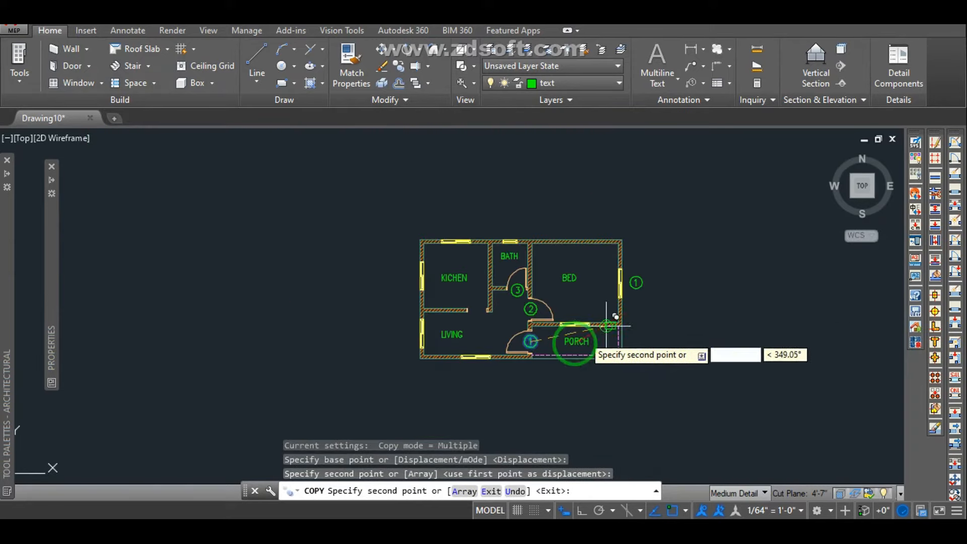
{"action": "scroll", "coordinate": [554, 338], "scroll_direction": "up", "scroll_amount": 6}
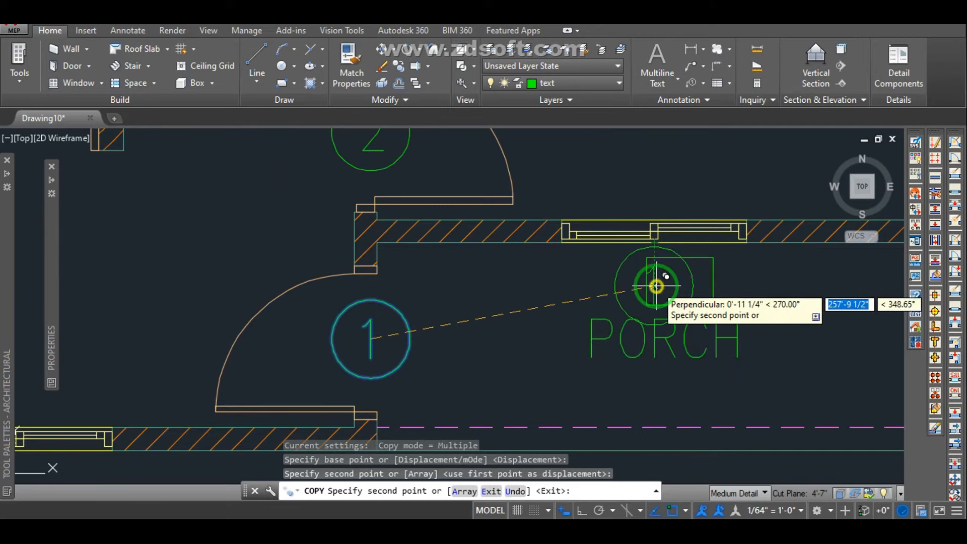
{"action": "left_click", "coordinate": [655, 286]}
{"action": "scroll", "coordinate": [677, 305], "scroll_direction": "down", "scroll_amount": 3}
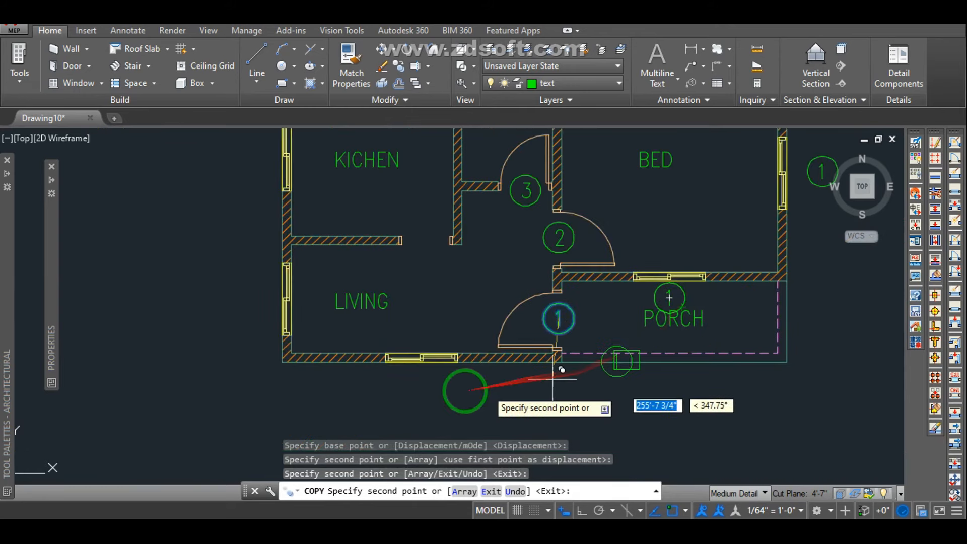
{"action": "scroll", "coordinate": [433, 385], "scroll_direction": "up", "scroll_amount": 4}
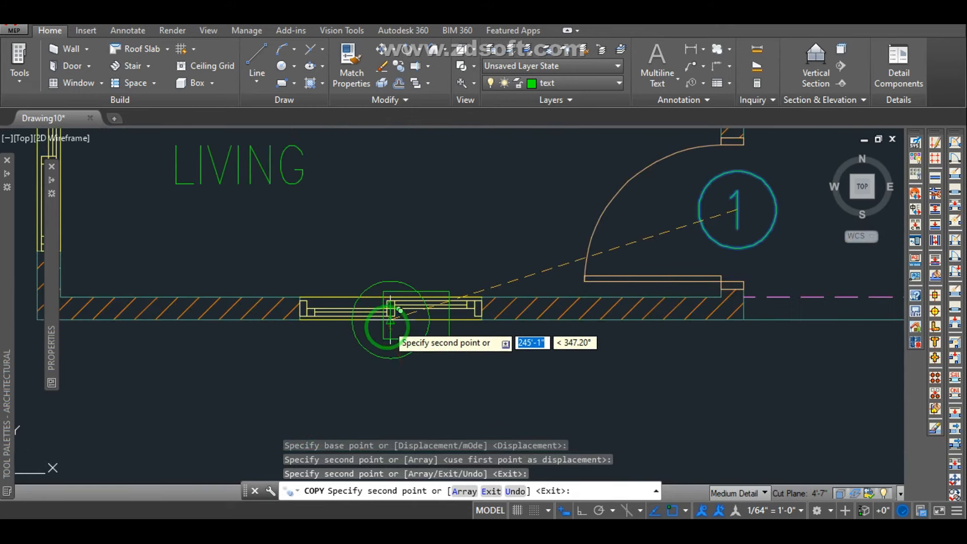
{"action": "left_click", "coordinate": [389, 378]}
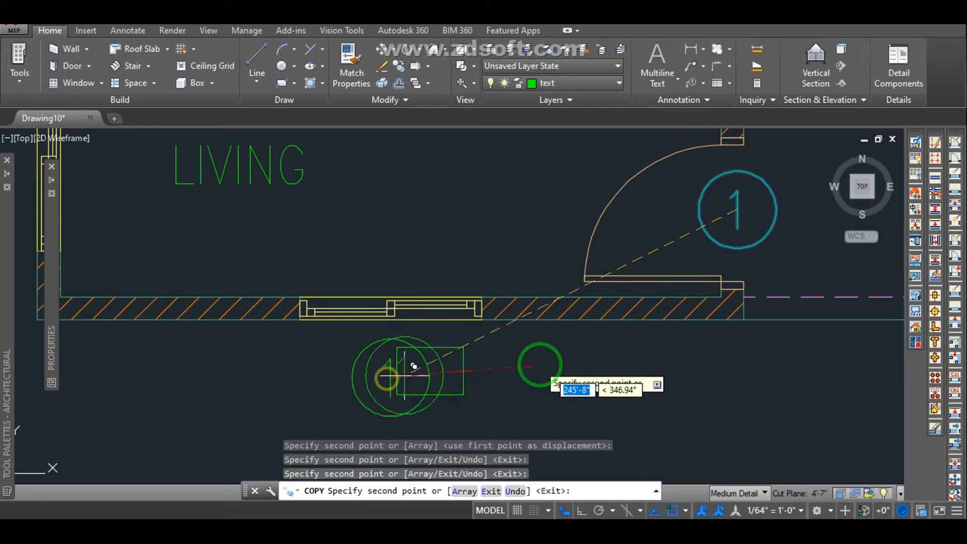
Place copies of the circled 1 outside the west windows of the living room and the kitchen.
{"action": "scroll", "coordinate": [579, 358], "scroll_direction": "down", "scroll_amount": 3}
{"action": "scroll", "coordinate": [383, 335], "scroll_direction": "up", "scroll_amount": 4}
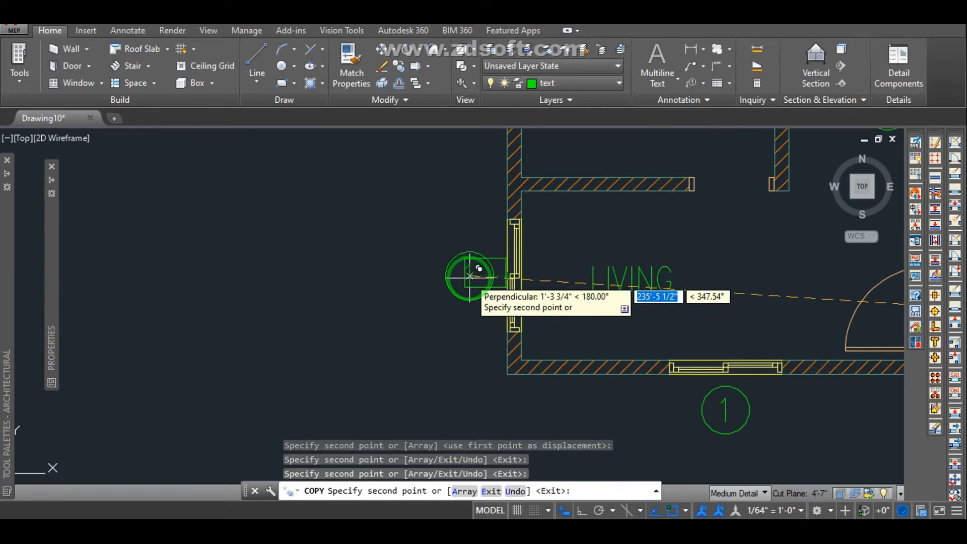
{"action": "scroll", "coordinate": [462, 256], "scroll_direction": "down", "scroll_amount": 3}
{"action": "scroll", "coordinate": [469, 231], "scroll_direction": "up", "scroll_amount": 4}
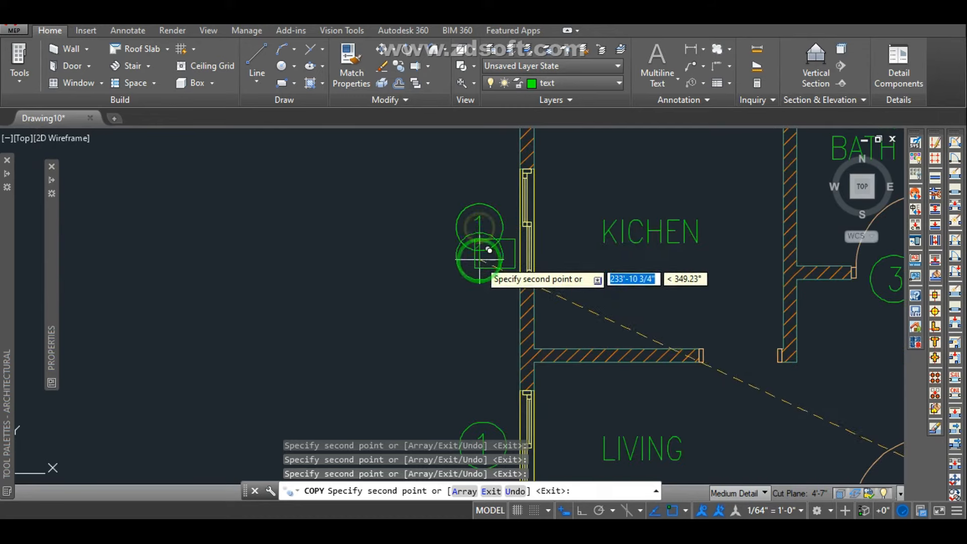
Place copies of the circled 1 above the north windows of the kitchen and the bathroom, and finish copying.
{"action": "scroll", "coordinate": [480, 229], "scroll_direction": "down", "scroll_amount": 3}
{"action": "scroll", "coordinate": [478, 267], "scroll_direction": "up", "scroll_amount": 3}
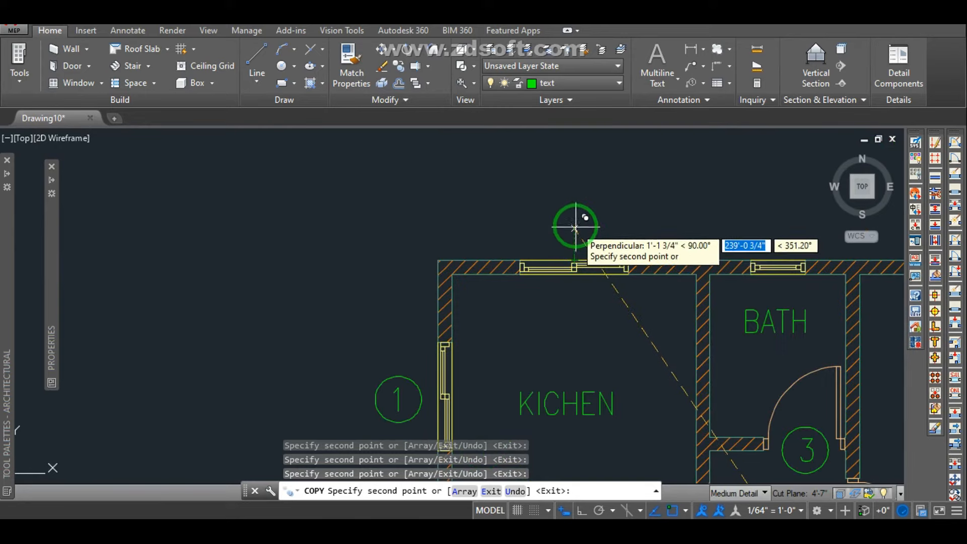
{"action": "scroll", "coordinate": [572, 222], "scroll_direction": "down", "scroll_amount": 4}
{"action": "scroll", "coordinate": [744, 216], "scroll_direction": "up", "scroll_amount": 4}
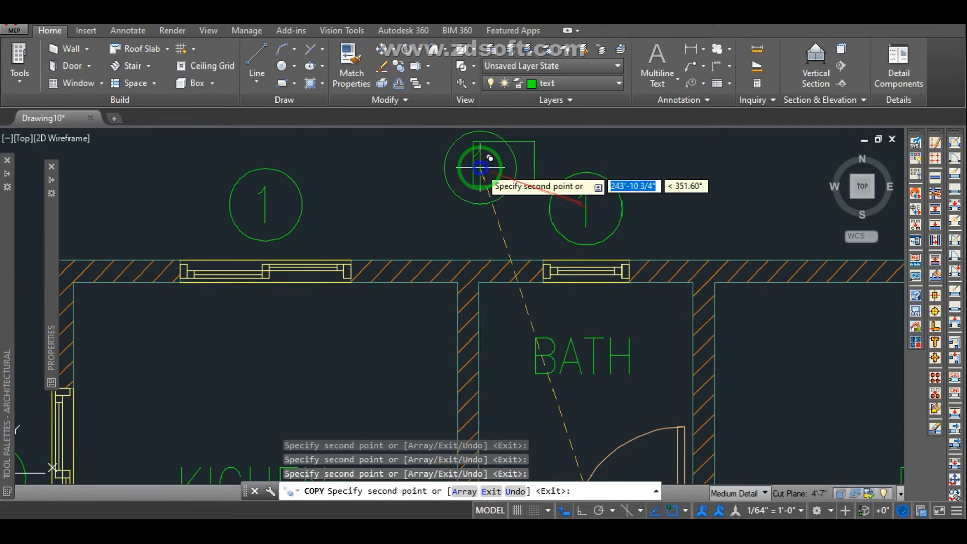
{"action": "right_click", "coordinate": [482, 172]}
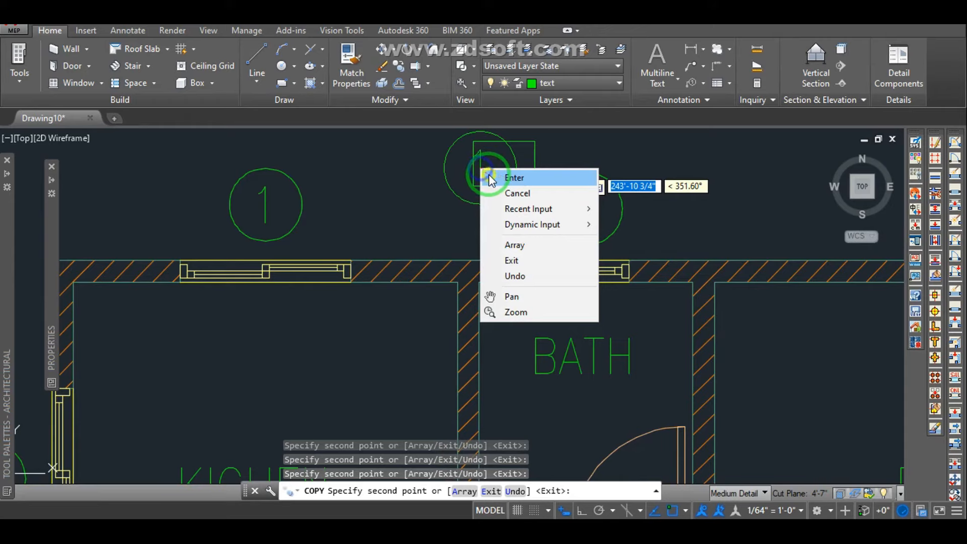
{"action": "left_click", "coordinate": [513, 177]}
{"action": "scroll", "coordinate": [619, 236], "scroll_direction": "down", "scroll_amount": 6}
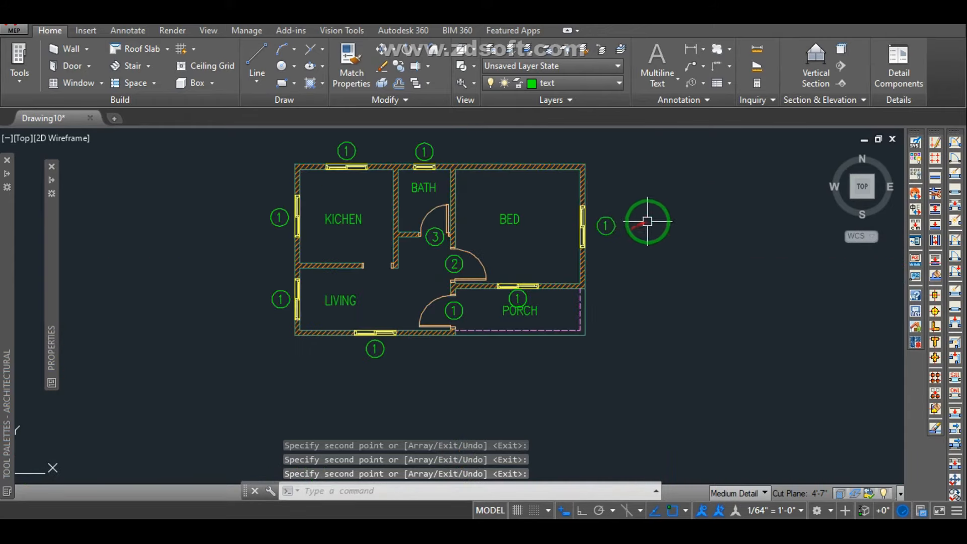
{"action": "scroll", "coordinate": [615, 216], "scroll_direction": "up", "scroll_amount": 4}
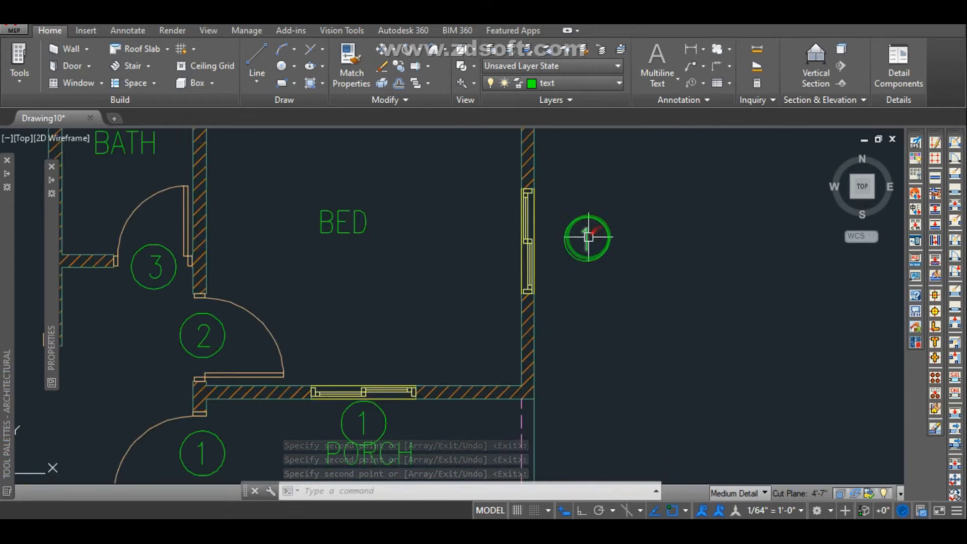
{"action": "left_click", "coordinate": [586, 238]}
{"action": "scroll", "coordinate": [621, 243], "scroll_direction": "down", "scroll_amount": 4}
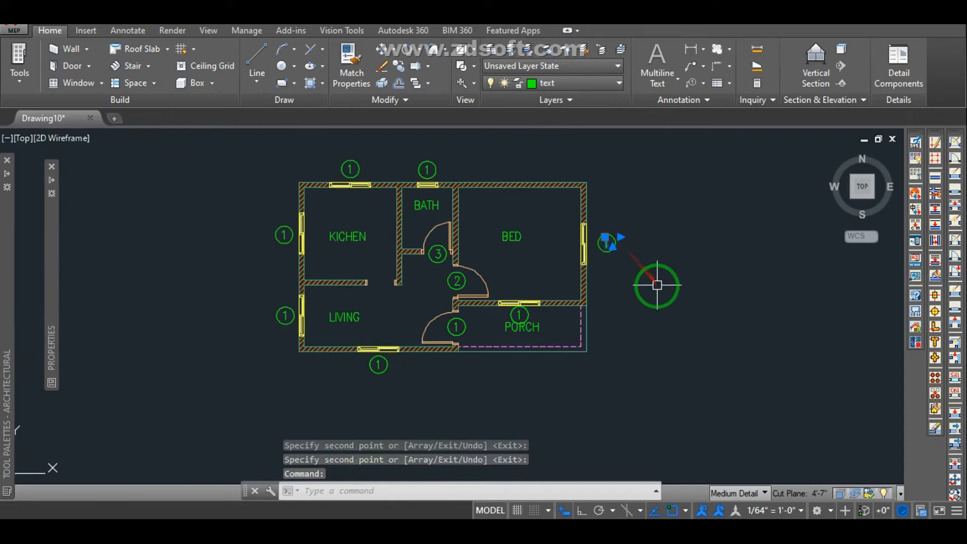
{"action": "key", "text": "Escape"}
Move the PORCH label slightly down so it clears the circled tag below the bedroom–porch window.
{"action": "scroll", "coordinate": [519, 319], "scroll_direction": "up", "scroll_amount": 6}
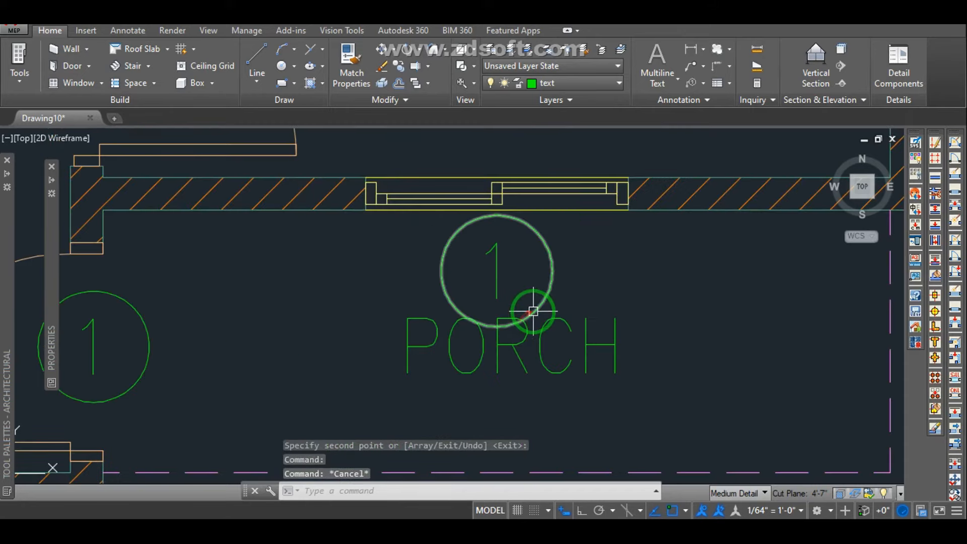
{"action": "left_click", "coordinate": [537, 362]}
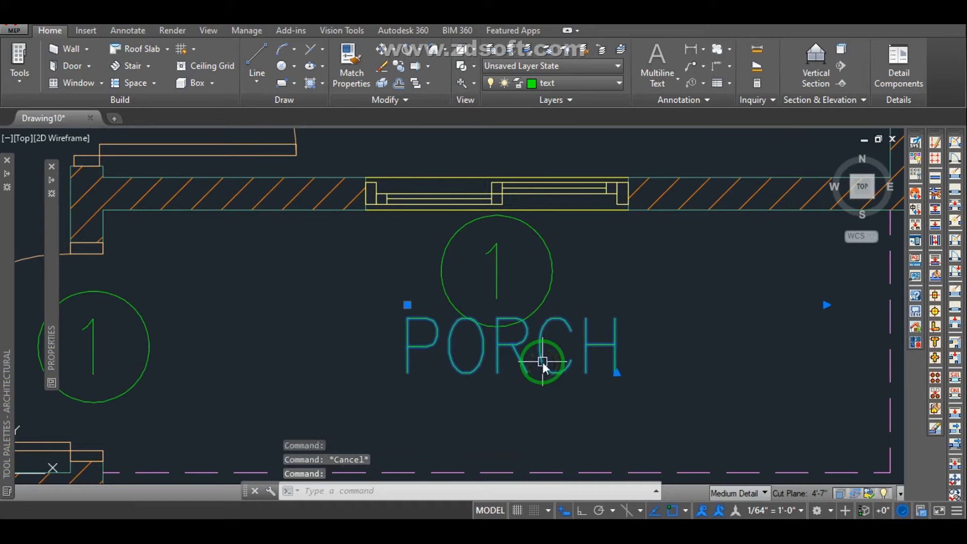
{"action": "type", "text": "m"}
{"action": "key", "text": "Return"}
{"action": "left_click", "coordinate": [684, 302]}
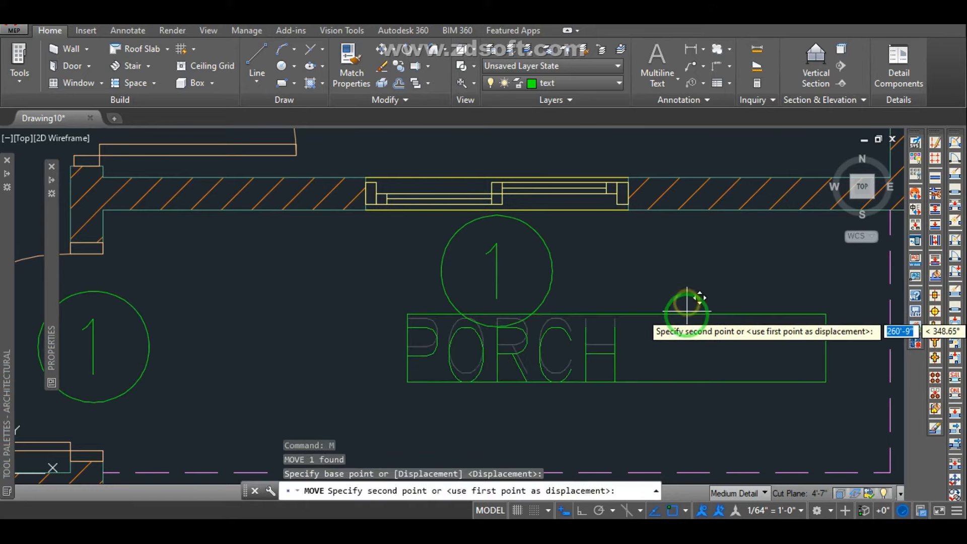
{"action": "left_click", "coordinate": [681, 325]}
{"action": "key", "text": "Escape"}
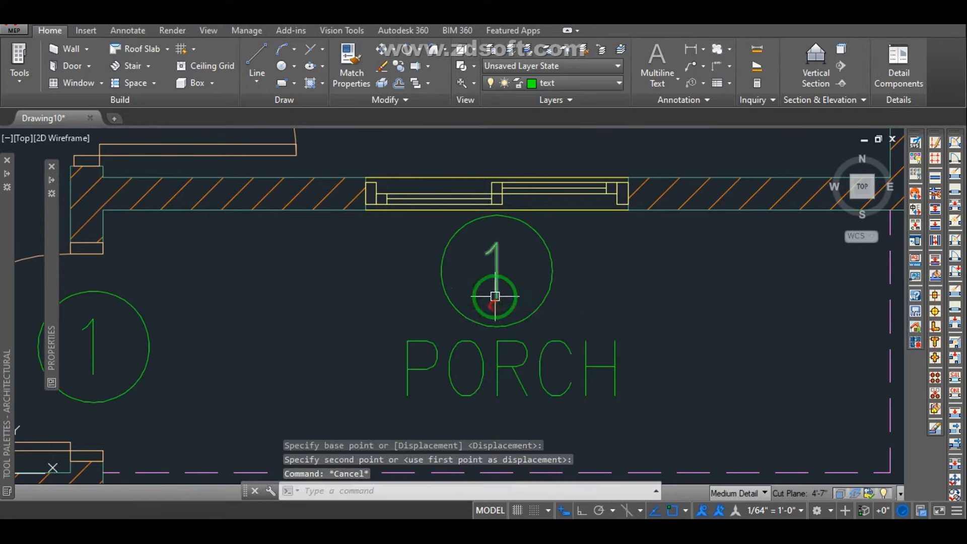
Change the number in the circled tag below the window between bedroom and porch to 2.
{"action": "left_click", "coordinate": [495, 296]}
{"action": "double_click", "coordinate": [517, 279]}
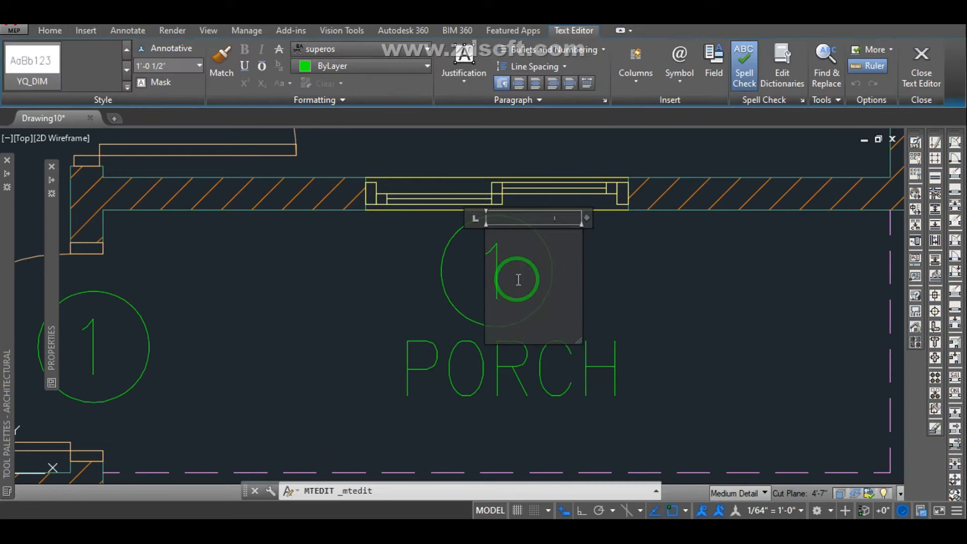
{"action": "scroll", "coordinate": [518, 280], "scroll_direction": "down", "scroll_amount": 4}
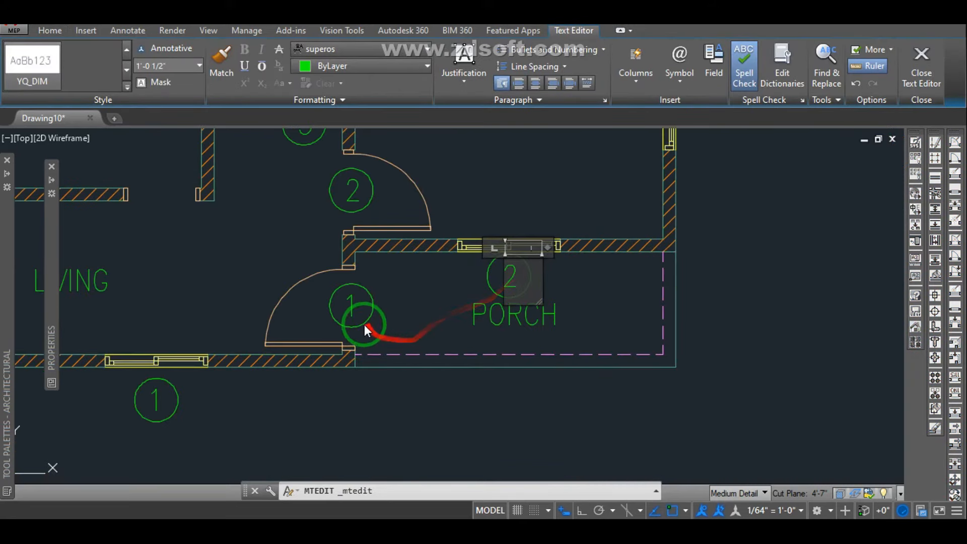
{"action": "left_click", "coordinate": [433, 319]}
Change the number in the circled tag below the living room's south window to 3.
{"action": "scroll", "coordinate": [439, 319], "scroll_direction": "down", "scroll_amount": 2}
{"action": "scroll", "coordinate": [277, 376], "scroll_direction": "up", "scroll_amount": 6}
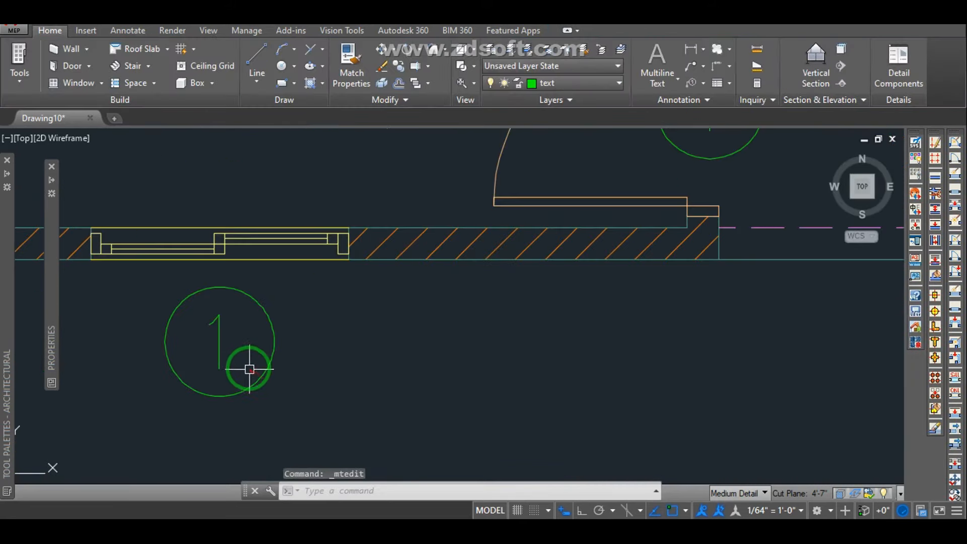
{"action": "left_click", "coordinate": [247, 359]}
{"action": "left_click", "coordinate": [238, 349]}
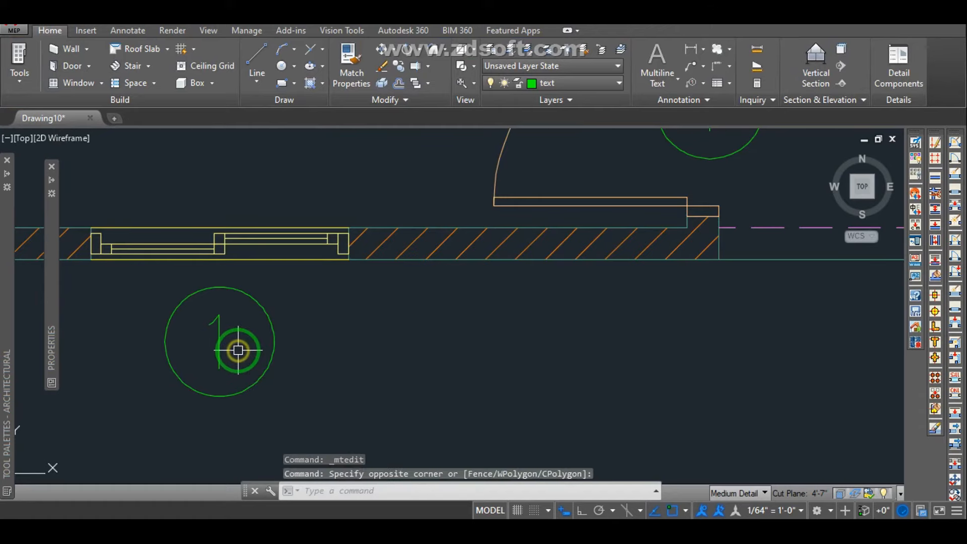
{"action": "left_click", "coordinate": [232, 350]}
{"action": "left_click", "coordinate": [217, 348]}
{"action": "double_click", "coordinate": [228, 345]}
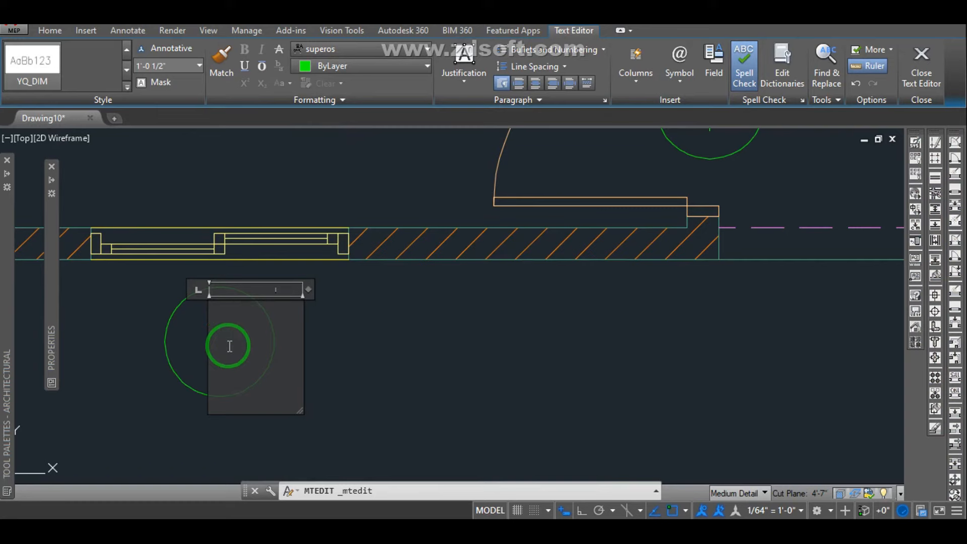
{"action": "left_click", "coordinate": [489, 356]}
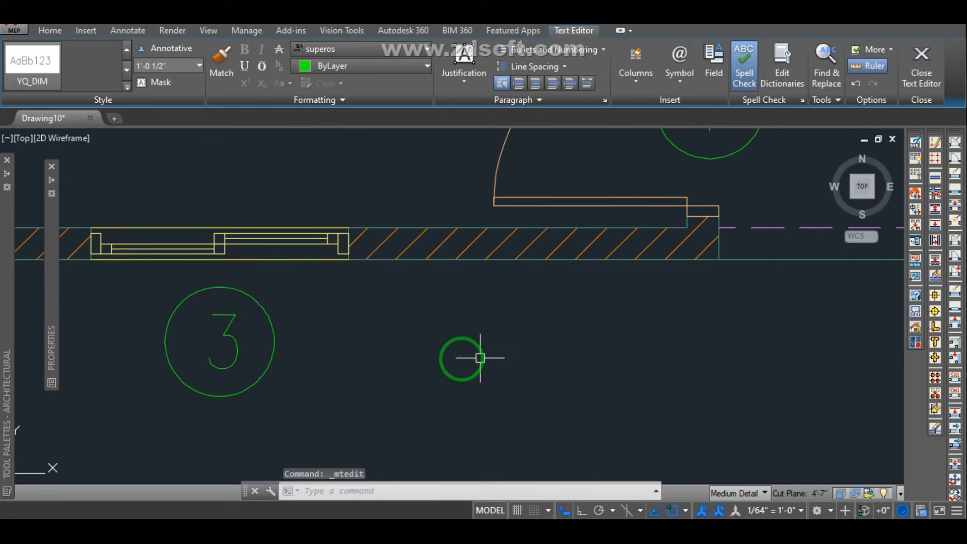
Change the number in the circled tag outside the living room's west window to 4.
{"action": "scroll", "coordinate": [350, 340], "scroll_direction": "down", "scroll_amount": 8}
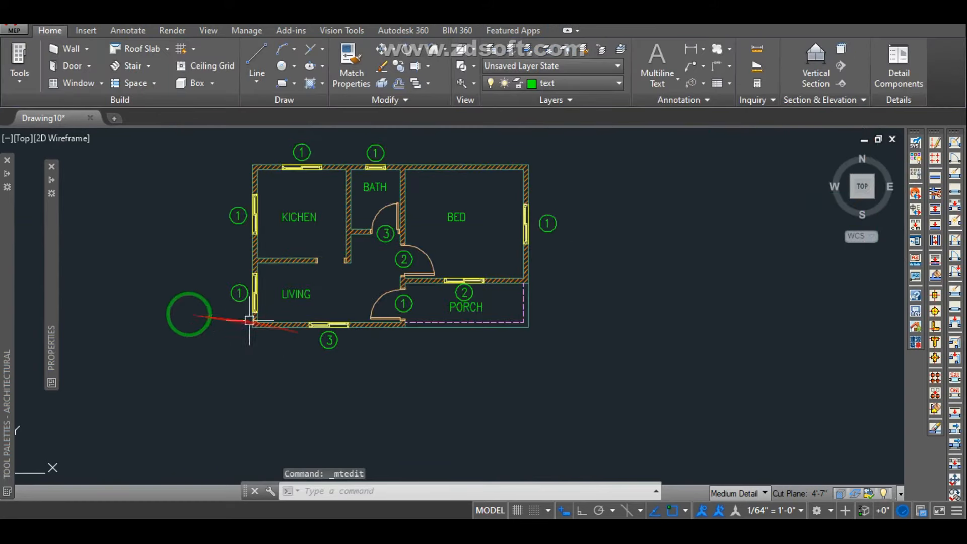
{"action": "scroll", "coordinate": [189, 313], "scroll_direction": "up", "scroll_amount": 3}
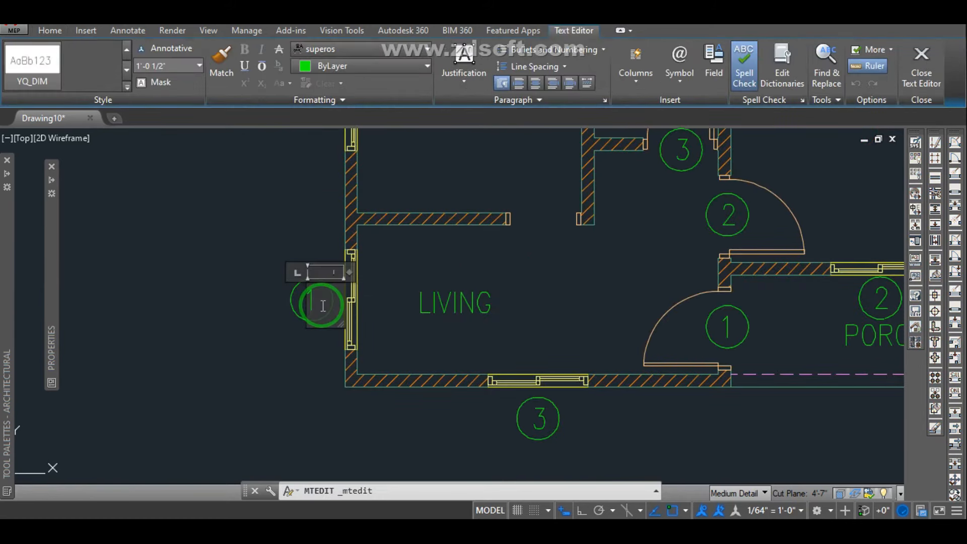
{"action": "left_click", "coordinate": [309, 345]}
Change the number in the circled tag outside the kitchen's west window to 5.
{"action": "scroll", "coordinate": [312, 308], "scroll_direction": "down", "scroll_amount": 3}
{"action": "scroll", "coordinate": [311, 227], "scroll_direction": "up", "scroll_amount": 3}
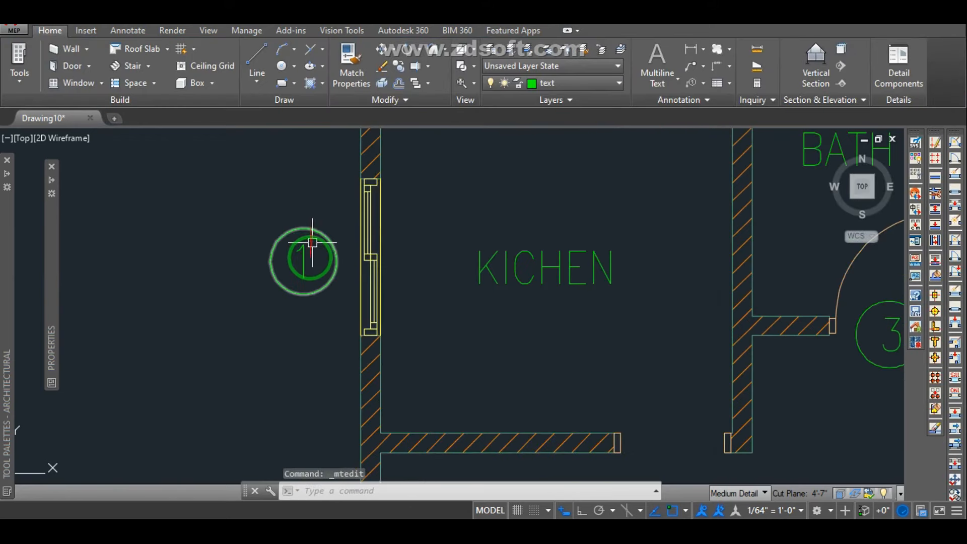
{"action": "left_click", "coordinate": [307, 249]}
{"action": "left_click", "coordinate": [301, 262]}
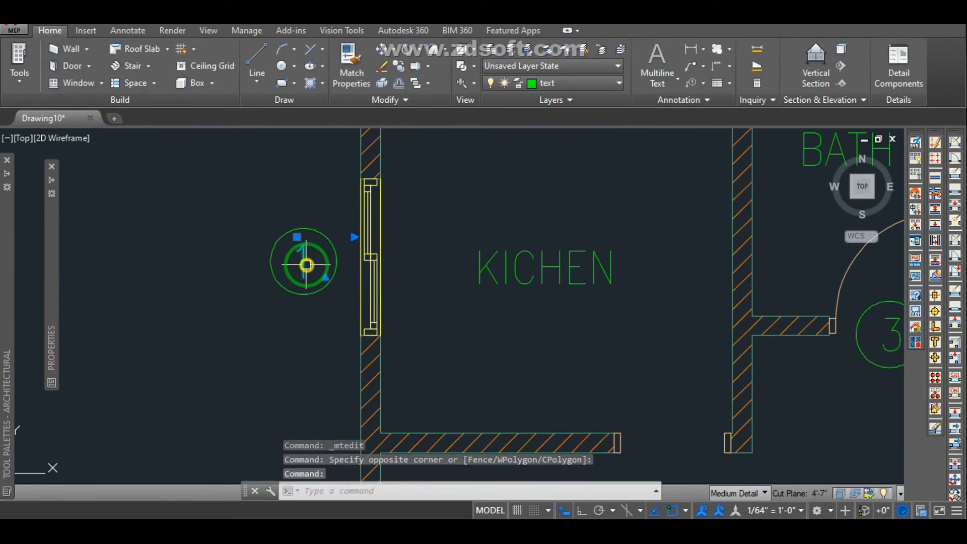
{"action": "double_click", "coordinate": [316, 265]}
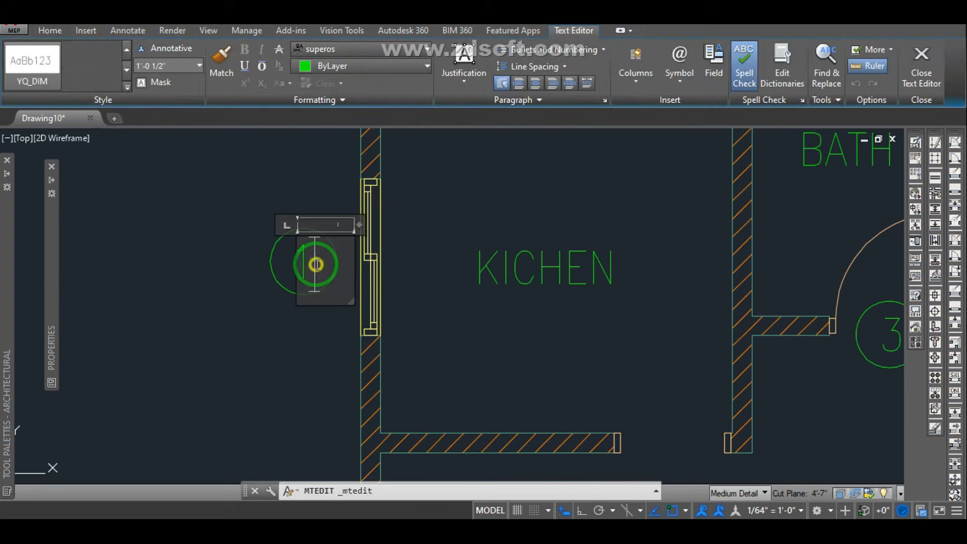
{"action": "key", "text": "Delete"}
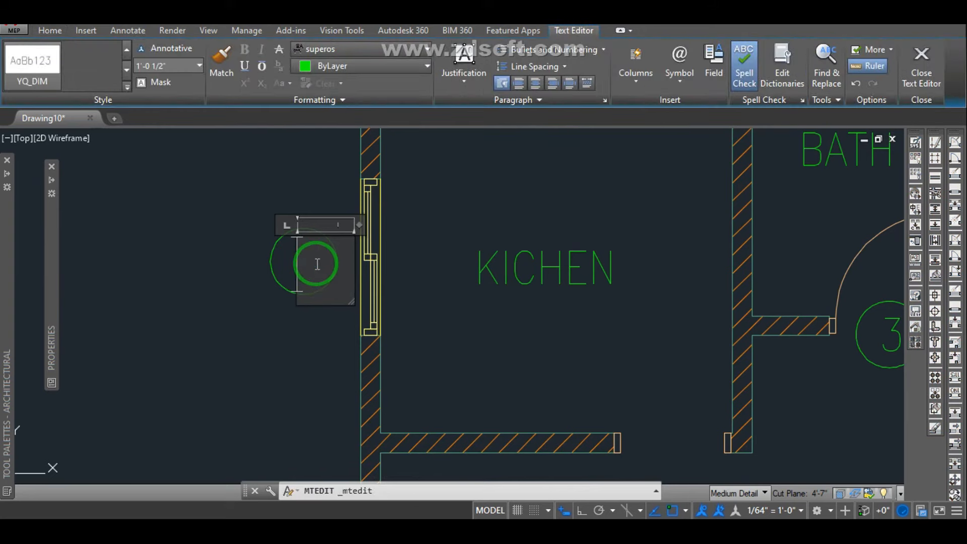
{"action": "left_click", "coordinate": [309, 373]}
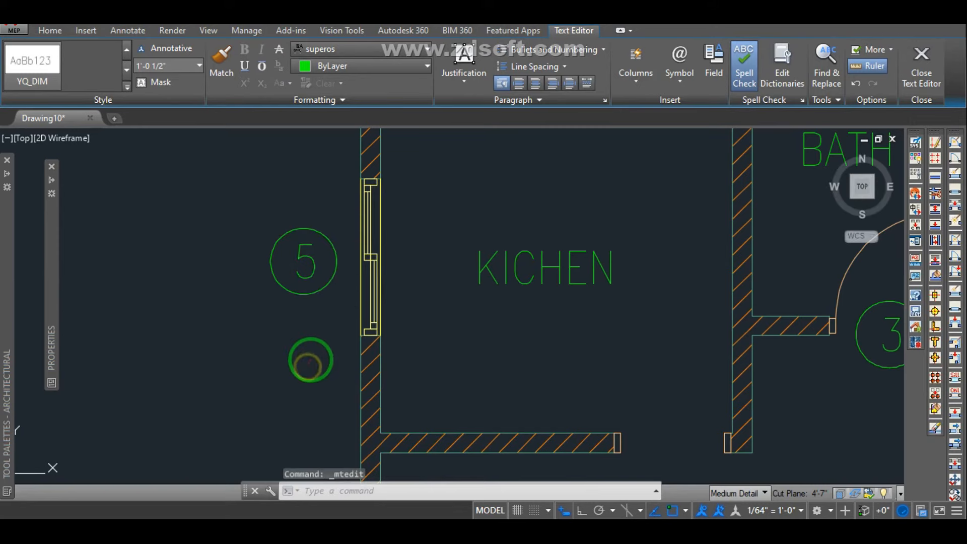
Change the number in the circled tag above the kitchen's north window to 6.
{"action": "scroll", "coordinate": [308, 361], "scroll_direction": "down", "scroll_amount": 6}
{"action": "scroll", "coordinate": [374, 287], "scroll_direction": "up", "scroll_amount": 2}
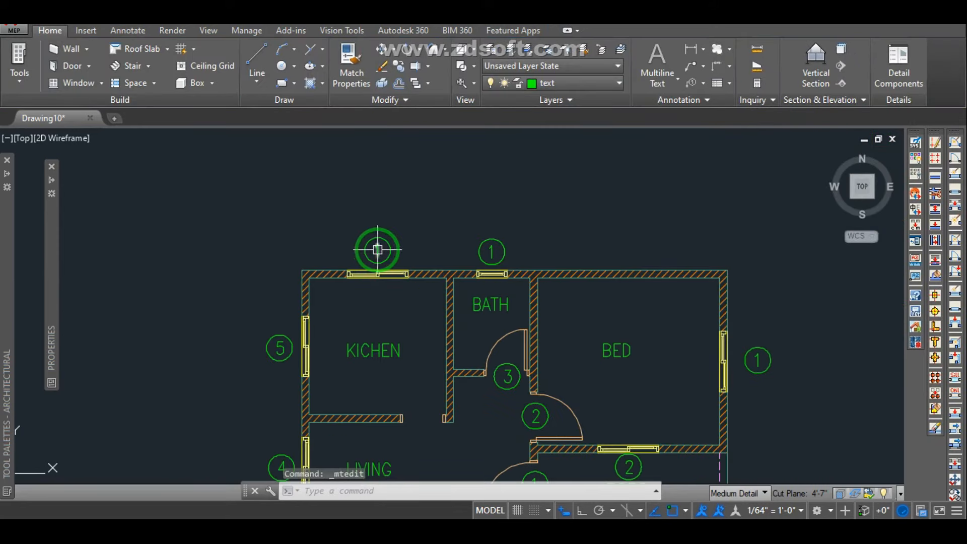
{"action": "left_click", "coordinate": [378, 250]}
{"action": "double_click", "coordinate": [382, 258]}
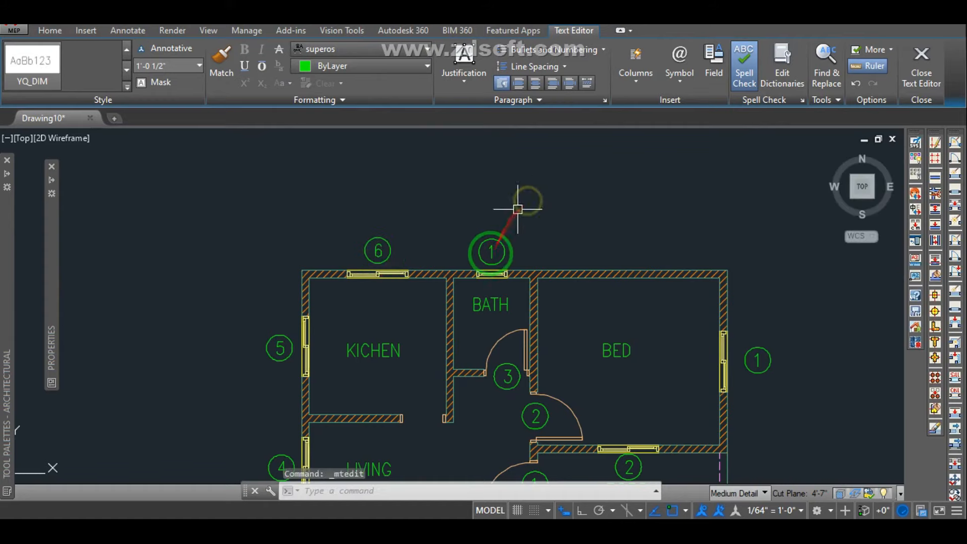
Change the number in the circled tag above the bathroom's north window to 7.
{"action": "left_click", "coordinate": [474, 271]}
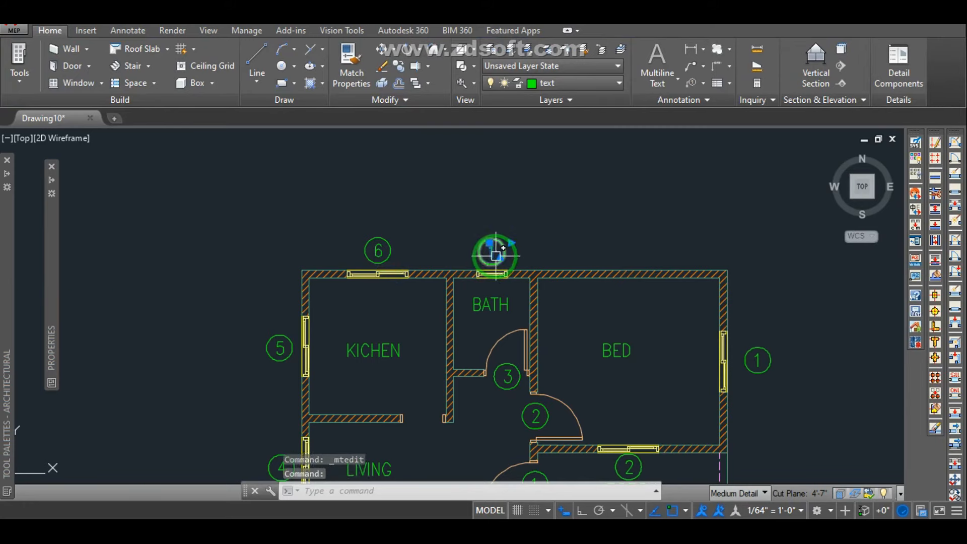
{"action": "scroll", "coordinate": [491, 254], "scroll_direction": "up", "scroll_amount": 3}
{"action": "left_click", "coordinate": [487, 253]}
{"action": "key", "text": "Escape"}
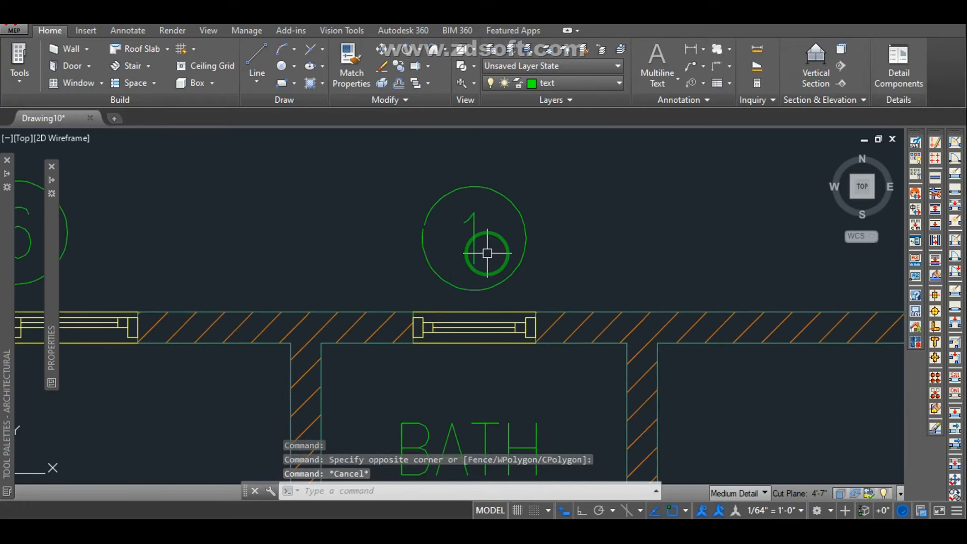
{"action": "left_click", "coordinate": [486, 252]}
{"action": "left_click", "coordinate": [481, 251]}
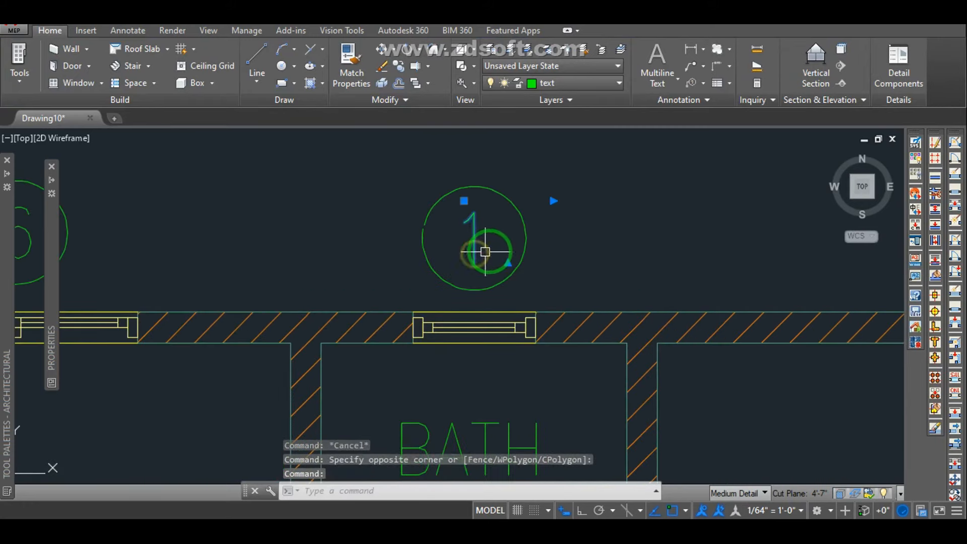
{"action": "left_click", "coordinate": [484, 250]}
{"action": "double_click", "coordinate": [471, 253]}
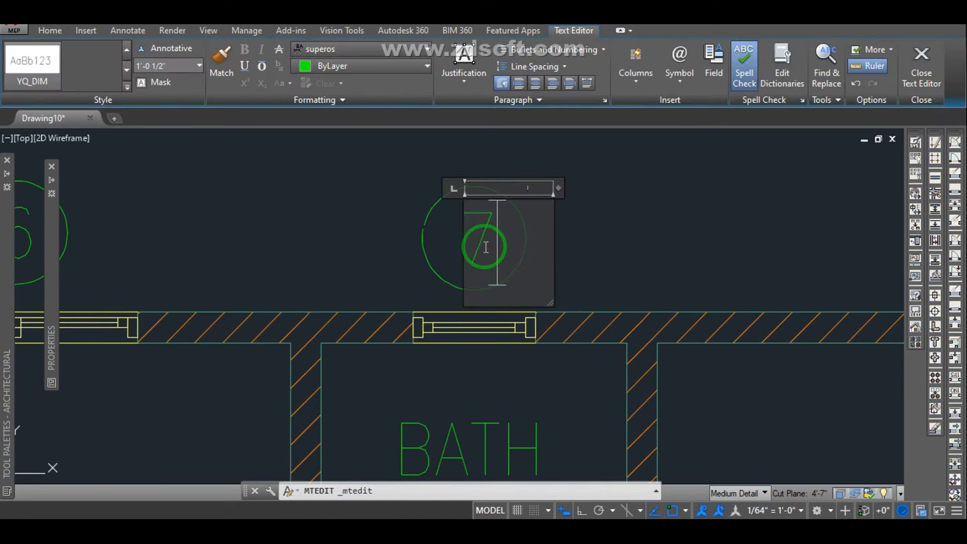
{"action": "type", "text": "7"}
{"action": "left_click", "coordinate": [620, 216]}
{"action": "scroll", "coordinate": [598, 216], "scroll_direction": "down", "scroll_amount": 3}
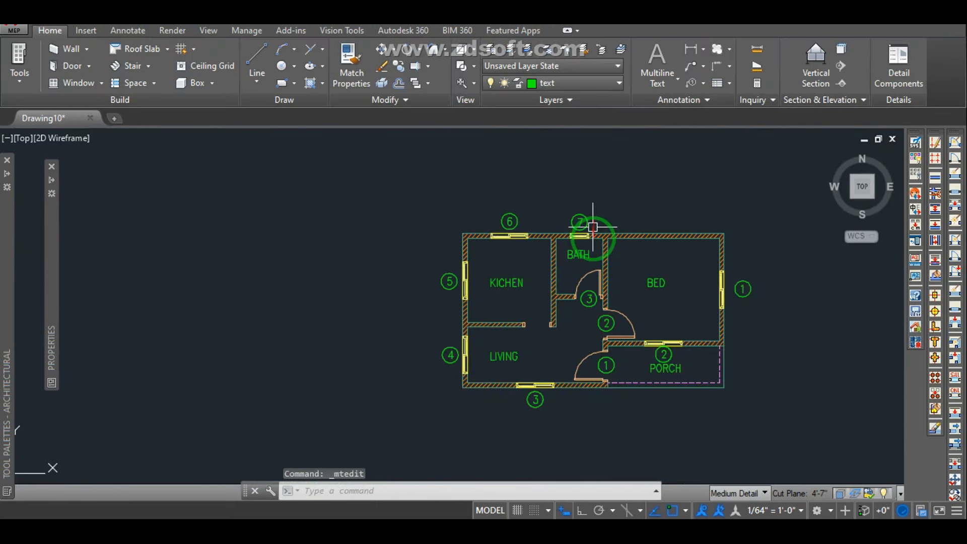
{"action": "middle_click_drag", "start_coordinate": [615, 267], "coordinate": [516, 246]}
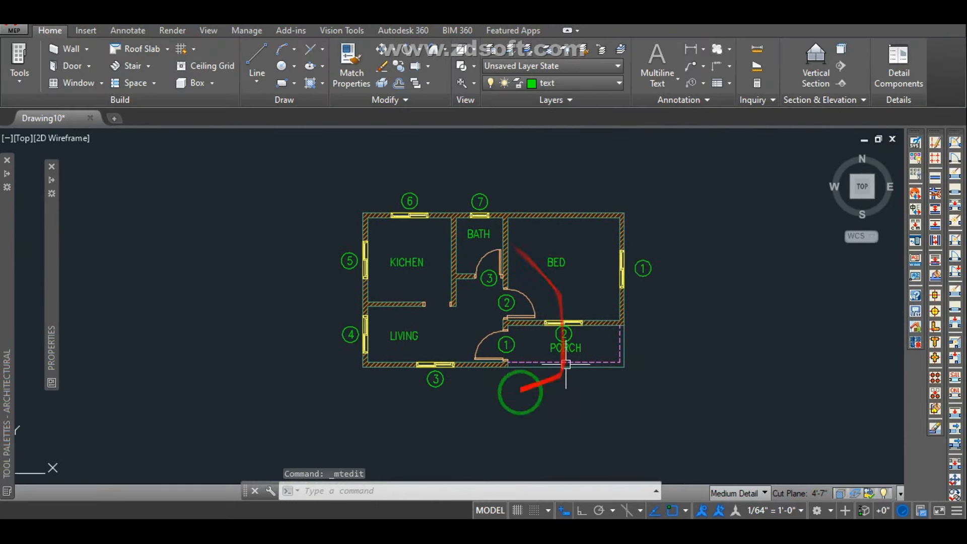
{"action": "scroll", "coordinate": [659, 259], "scroll_direction": "up", "scroll_amount": 2}
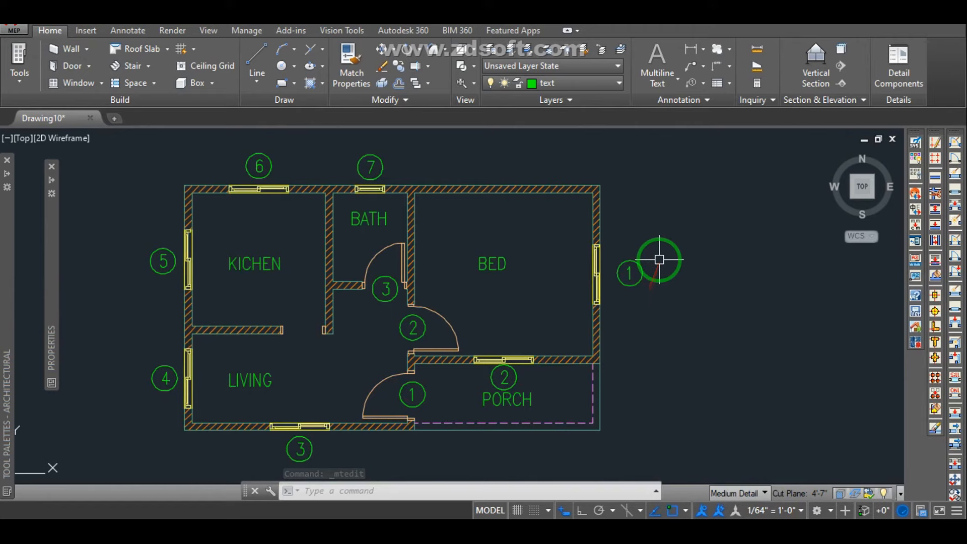
{"action": "scroll", "coordinate": [659, 259], "scroll_direction": "up", "scroll_amount": 2}
{"action": "scroll", "coordinate": [659, 260], "scroll_direction": "down", "scroll_amount": 2}
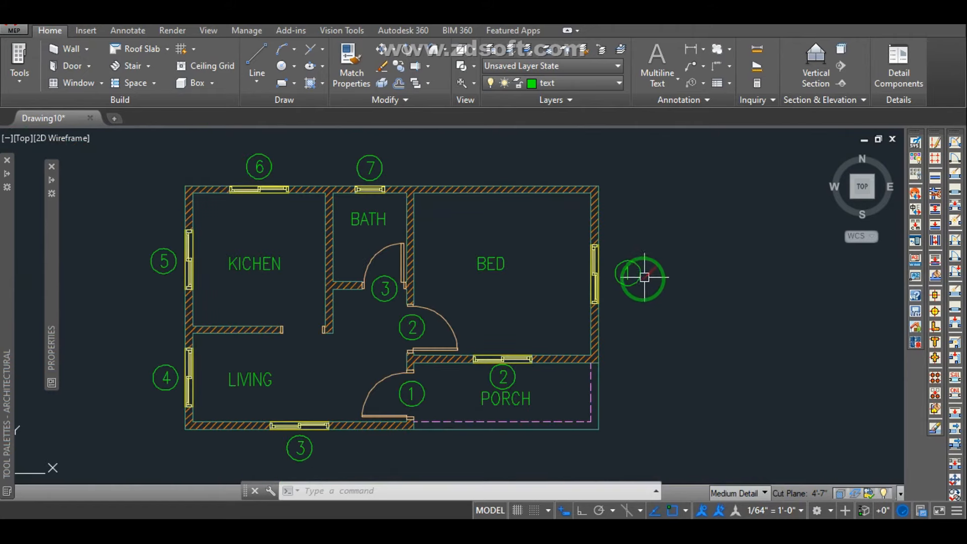
{"action": "scroll", "coordinate": [644, 274], "scroll_direction": "up", "scroll_amount": 6}
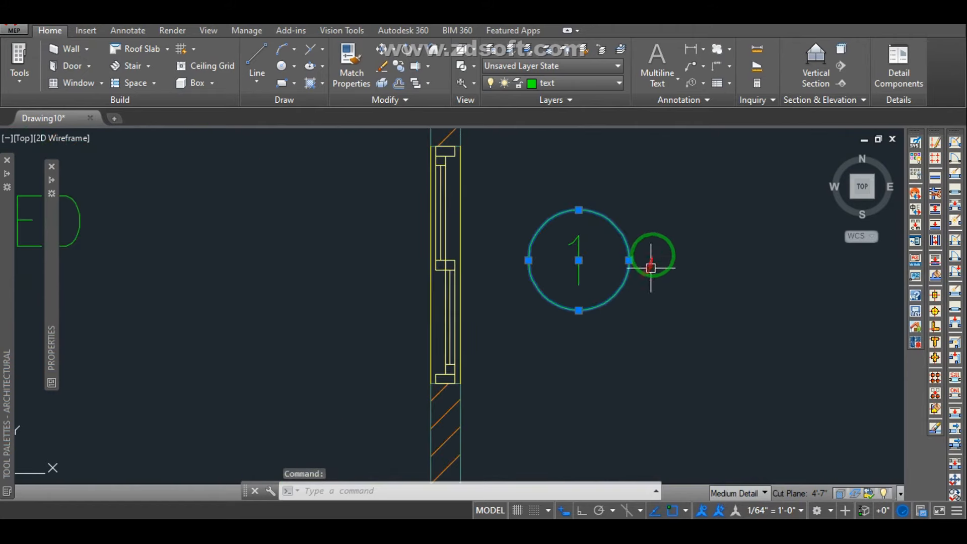
{"action": "left_click", "coordinate": [666, 233]}
{"action": "left_click", "coordinate": [580, 255]}
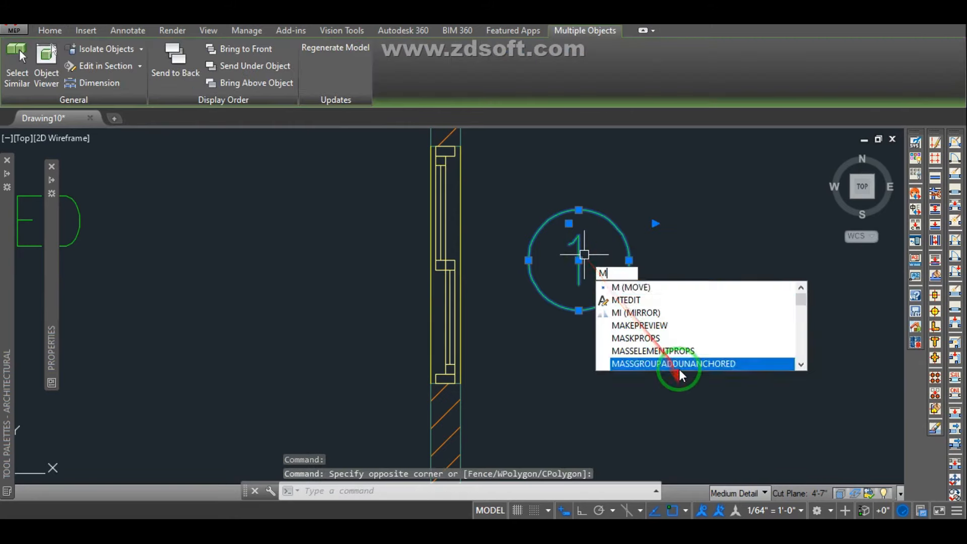
{"action": "left_click", "coordinate": [679, 366]}
{"action": "key", "text": "Escape"}
Move the circled 1 outside the bedroom's east window, circle and number together, closer to the wall.
{"action": "left_click", "coordinate": [654, 232]}
{"action": "left_click", "coordinate": [500, 303]}
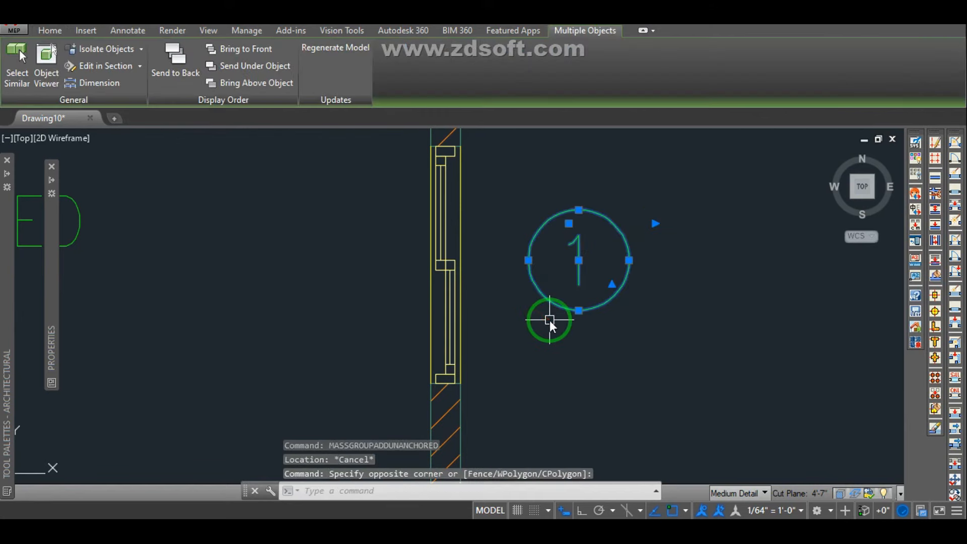
{"action": "type", "text": "M"}
{"action": "key", "text": "Return"}
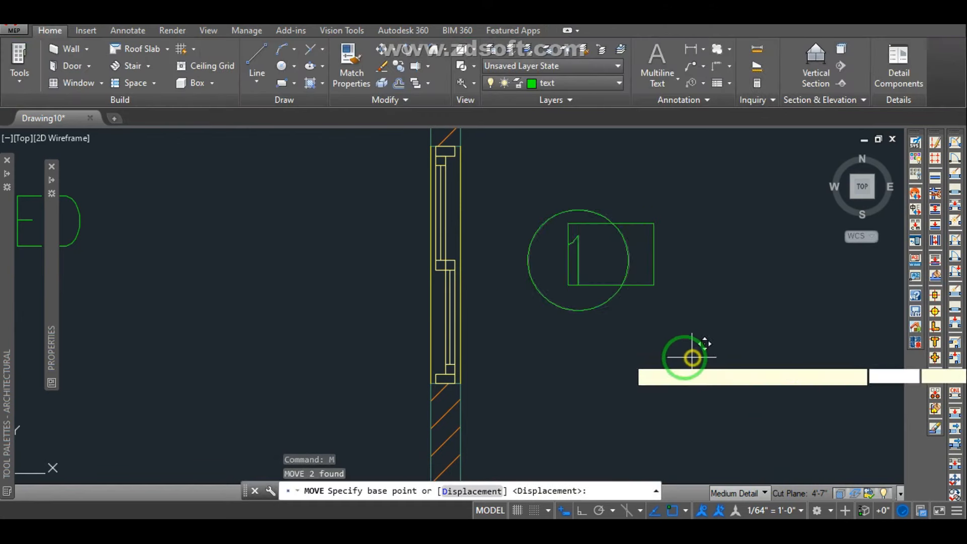
{"action": "left_click", "coordinate": [691, 358]}
{"action": "key", "text": "Escape"}
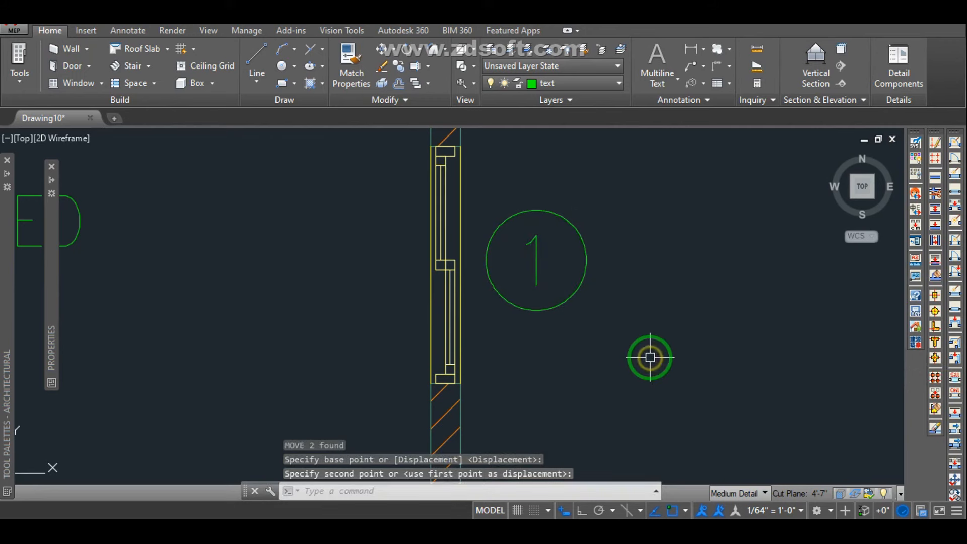
{"action": "scroll", "coordinate": [647, 356], "scroll_direction": "down", "scroll_amount": 5}
{"action": "middle_click_drag", "start_coordinate": [638, 361], "coordinate": [645, 201]}
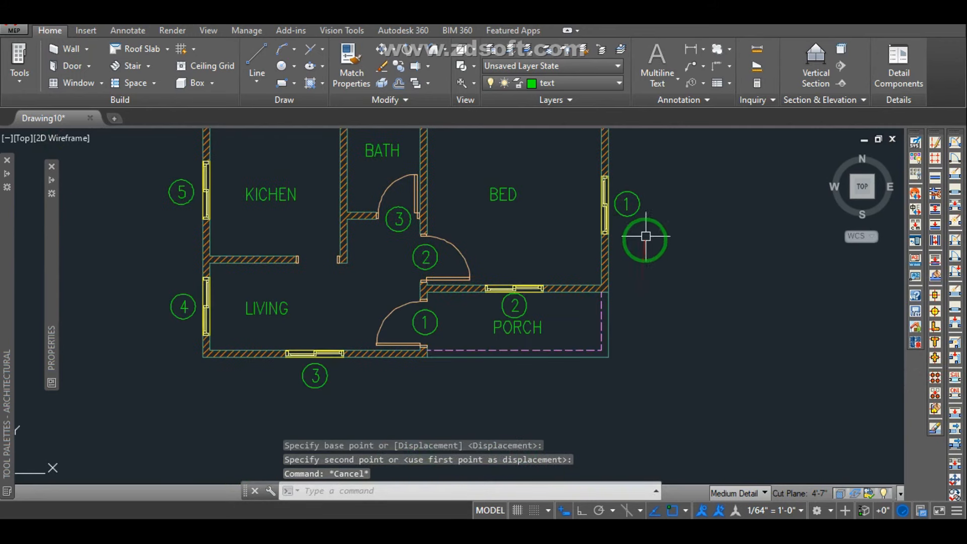
{"action": "middle_click_drag", "start_coordinate": [634, 288], "coordinate": [680, 330]}
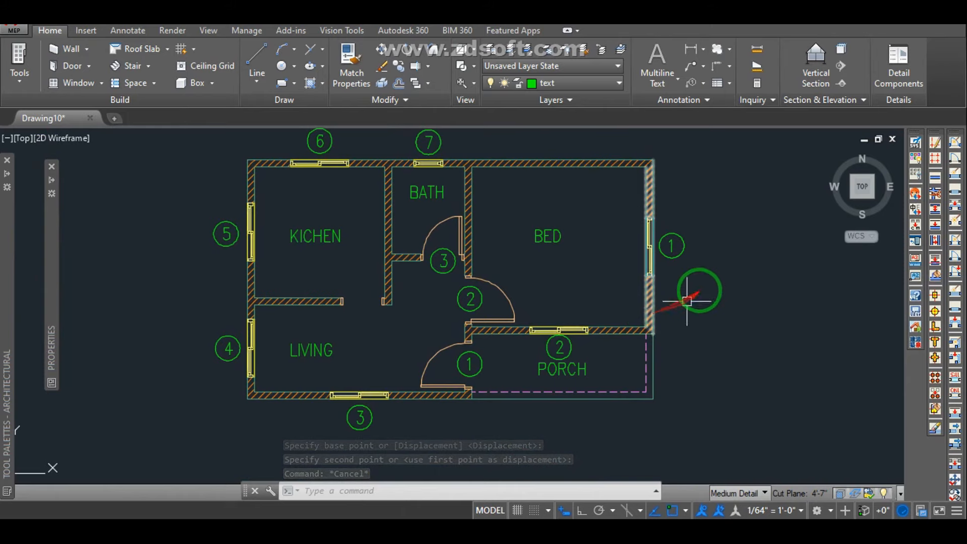
{"action": "middle_click_drag", "start_coordinate": [690, 305], "coordinate": [693, 316]}
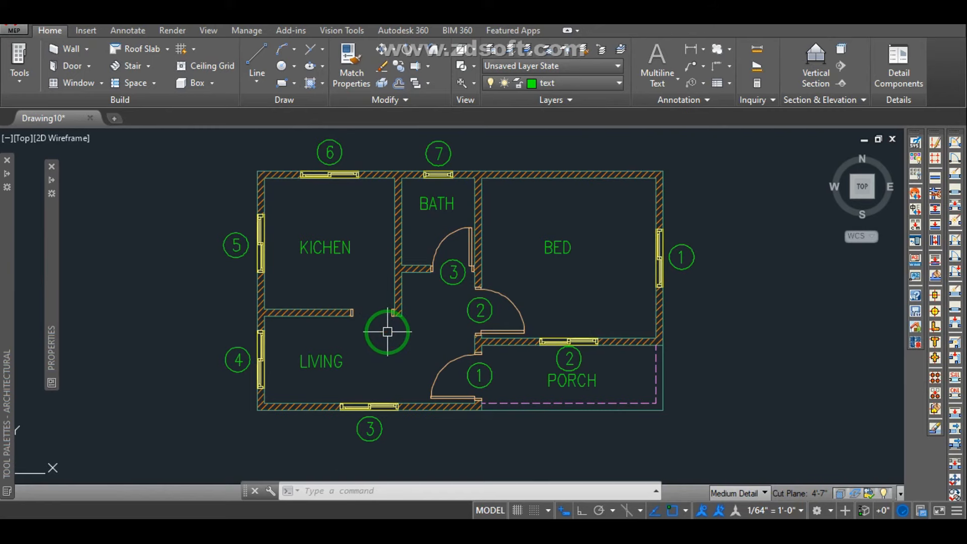
{"action": "middle_click", "coordinate": [387, 332]}
{"action": "middle_click", "coordinate": [387, 331]}
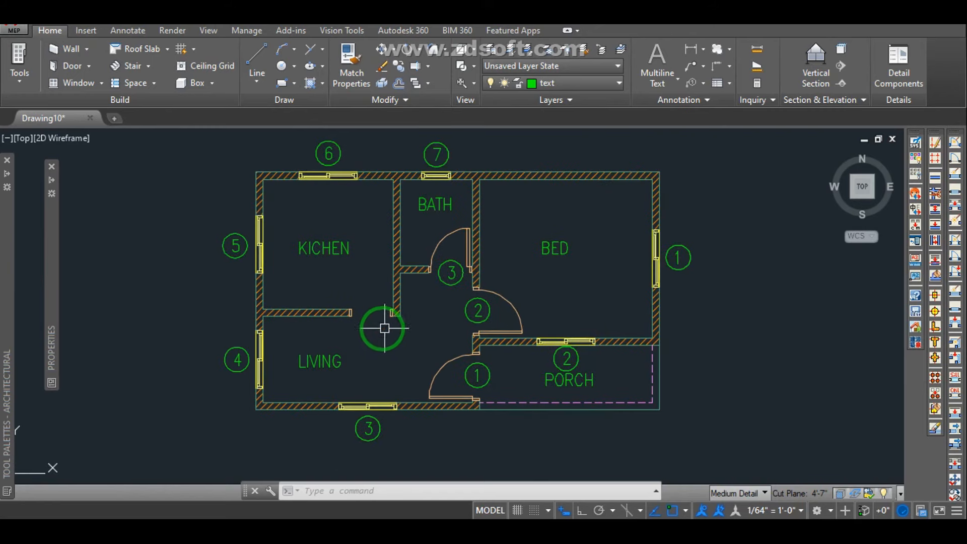
{"action": "middle_click_drag", "start_coordinate": [391, 334], "coordinate": [403, 346]}
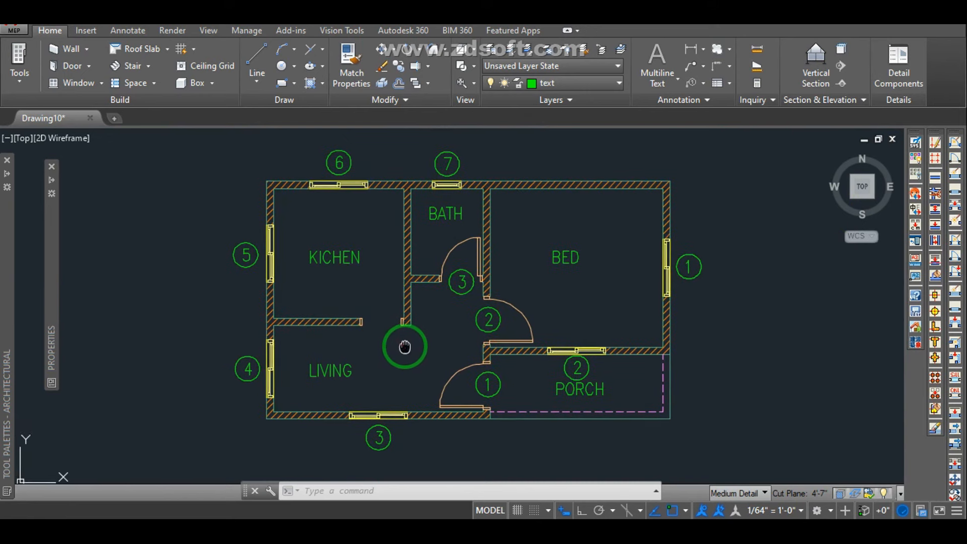